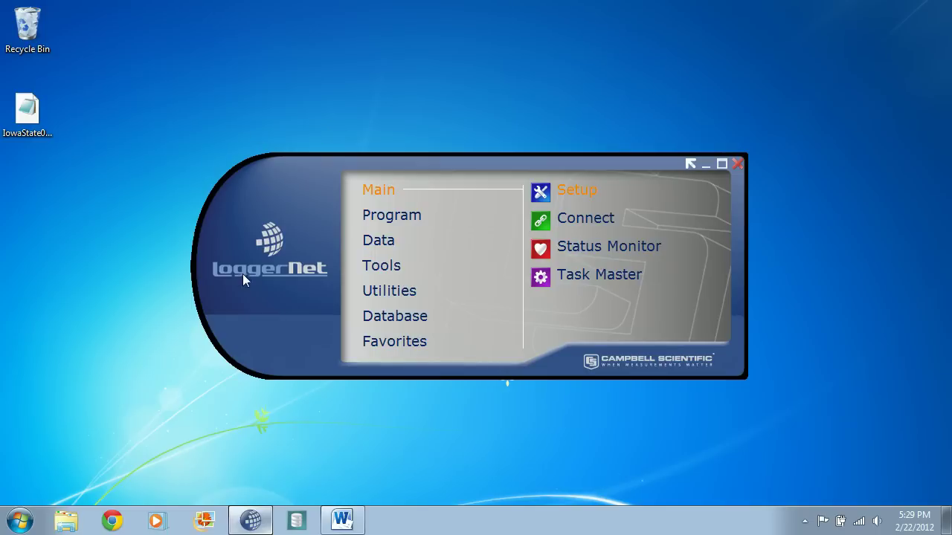
# - In LoggerNet's network setup, find where IowaState09 saves its IowaState09_Min.dat data file
pyautogui.click(551, 200)
pyautogui.moveTo(483, 89); pyautogui.dragTo(470, 56)
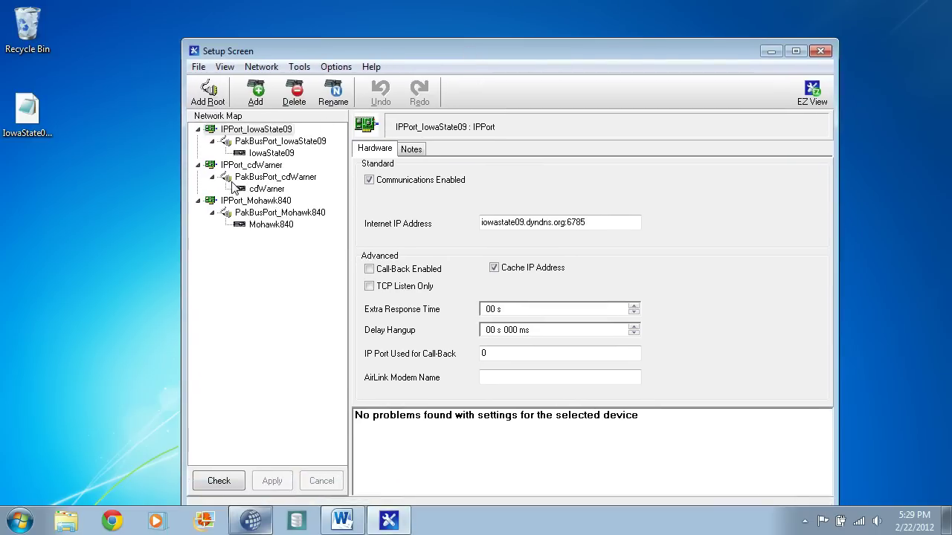
pyautogui.click(270, 153)
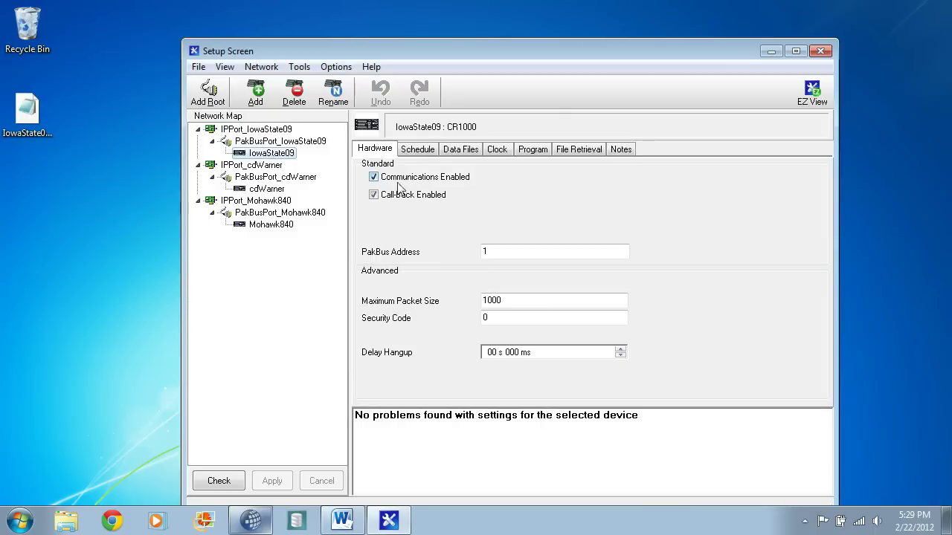
pyautogui.click(461, 151)
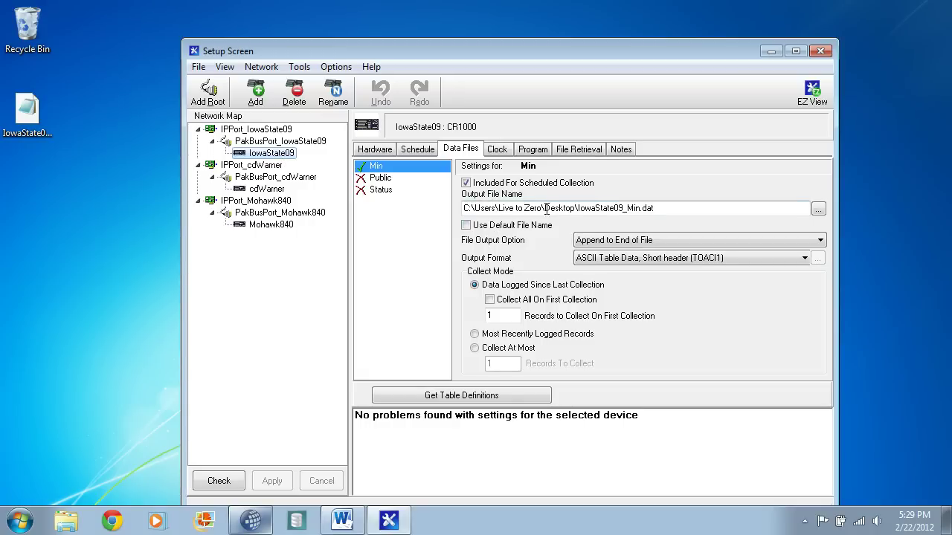
pyautogui.click(35, 111)
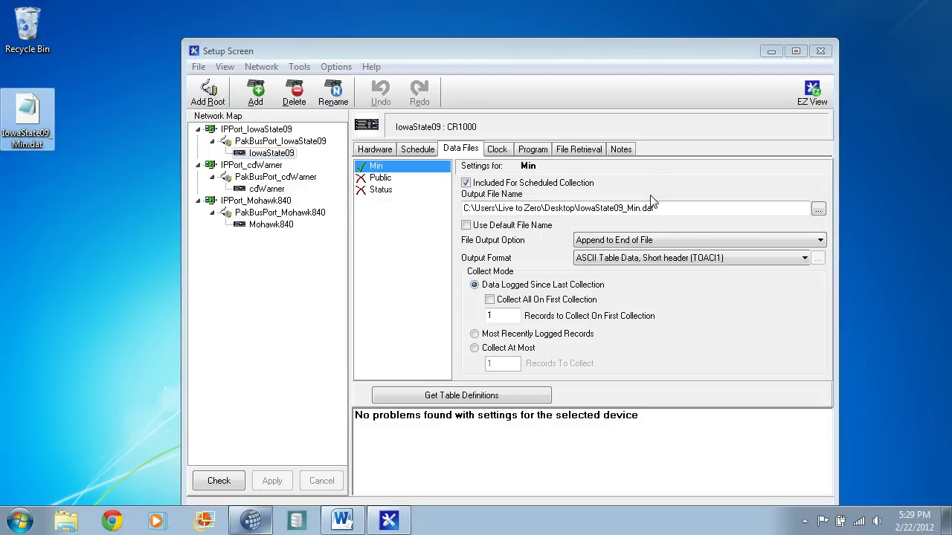
pyautogui.click(821, 52)
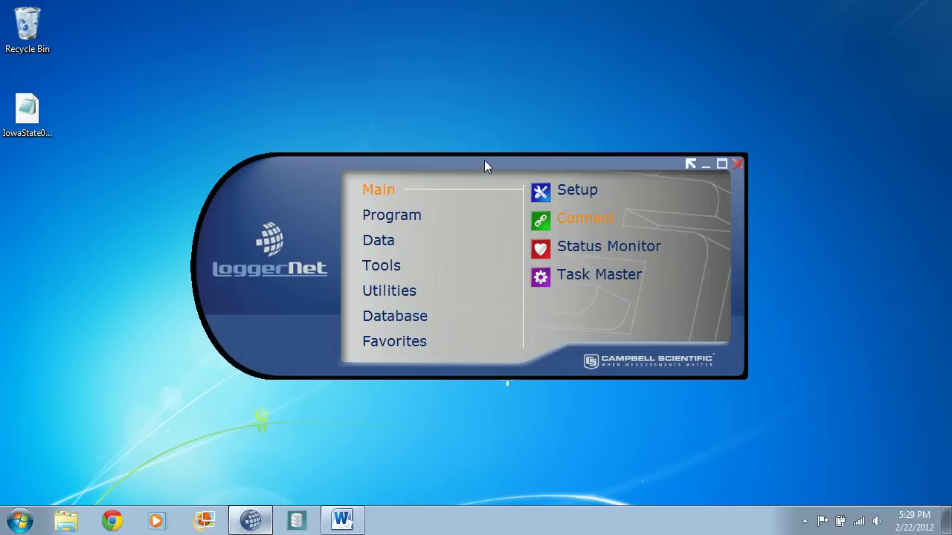
# - Close LoggerNet and open IowaState09_Min.dat in a widened Excel window
pyautogui.click(738, 163)
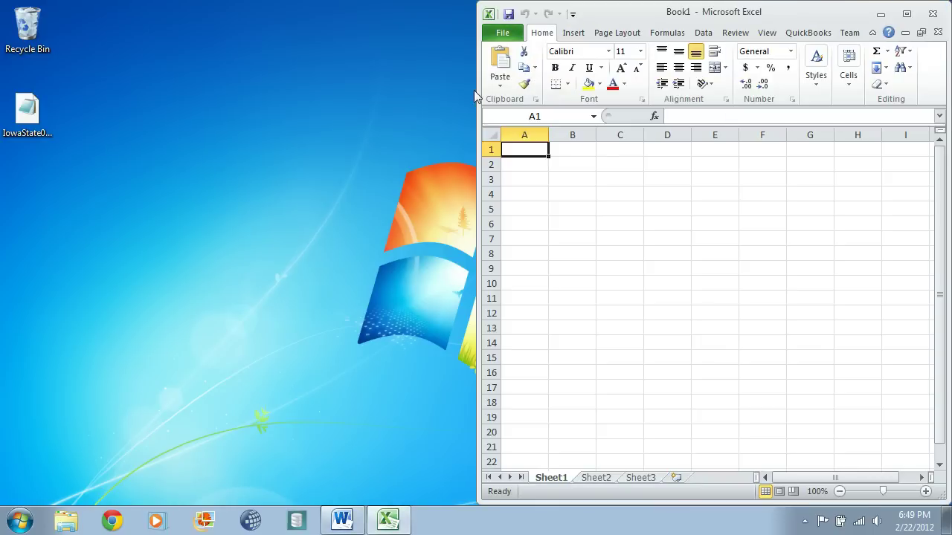
pyautogui.moveTo(478, 91); pyautogui.dragTo(109, 93)
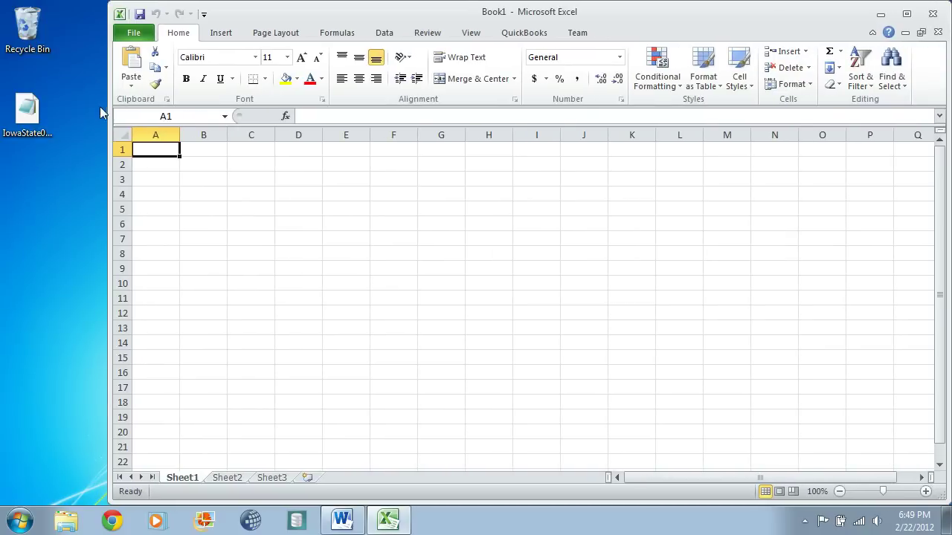
pyautogui.moveTo(28, 111); pyautogui.dragTo(268, 233)
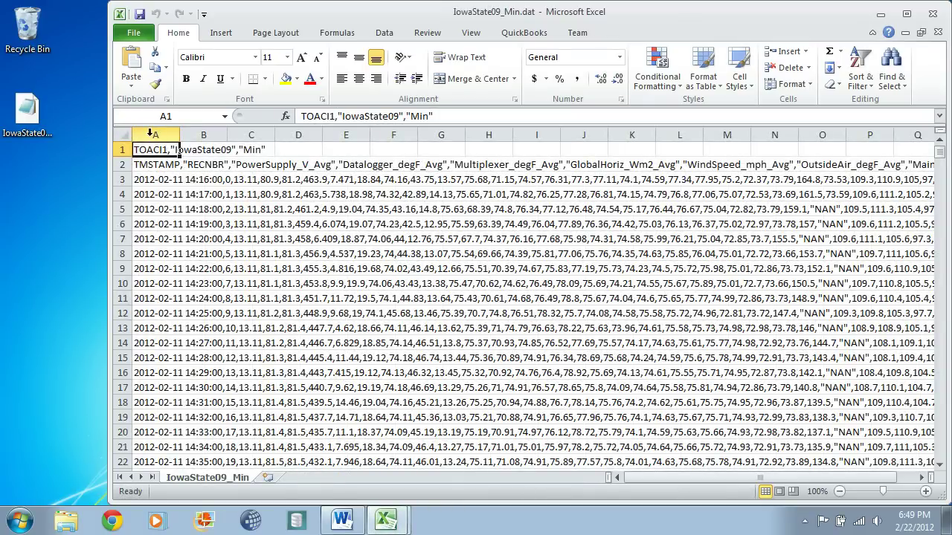
# - Split column A at commas with Text to Columns, then autofit column A to show the timestamps
pyautogui.click(151, 134)
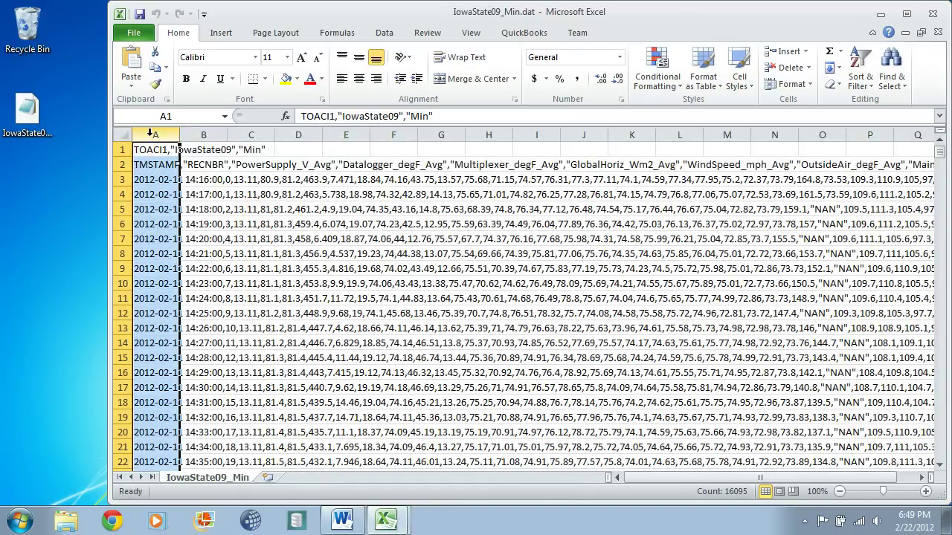
pyautogui.click(384, 32)
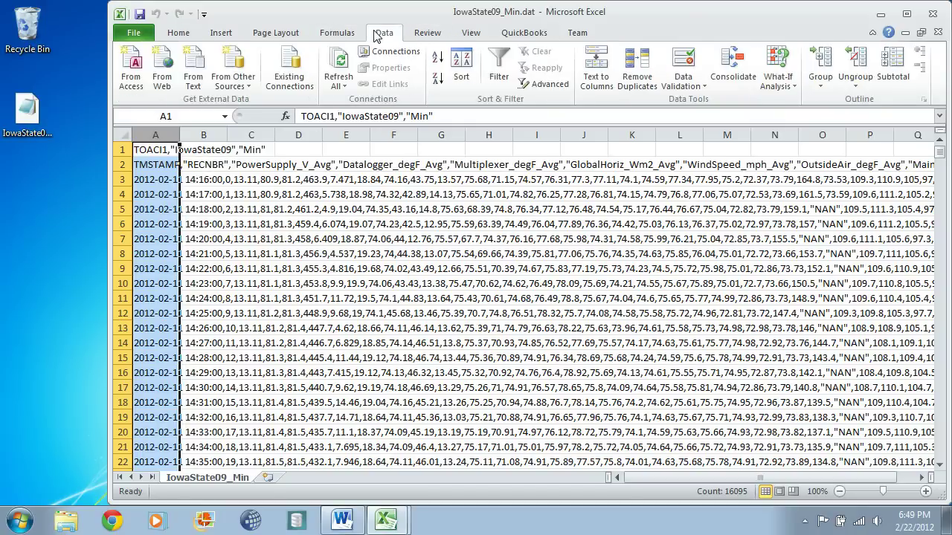
pyautogui.click(598, 71)
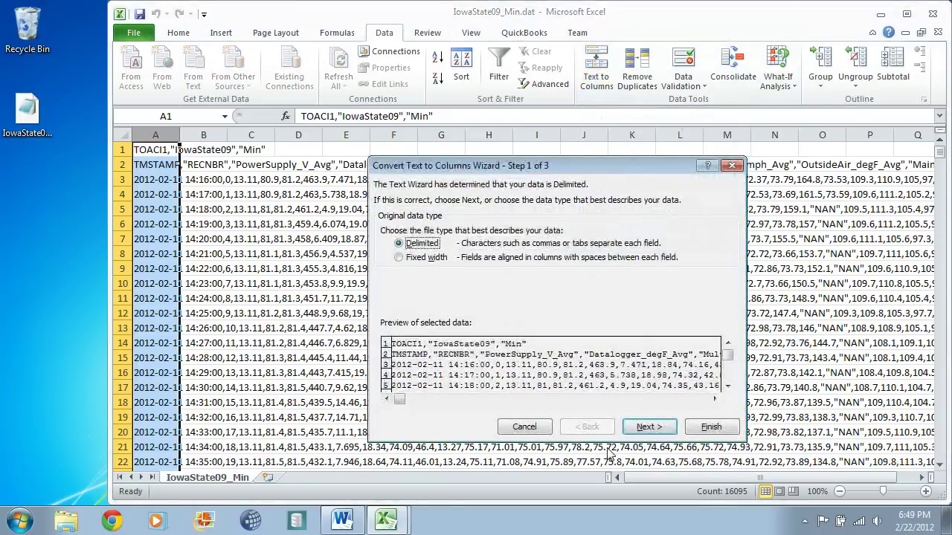
pyautogui.click(647, 427)
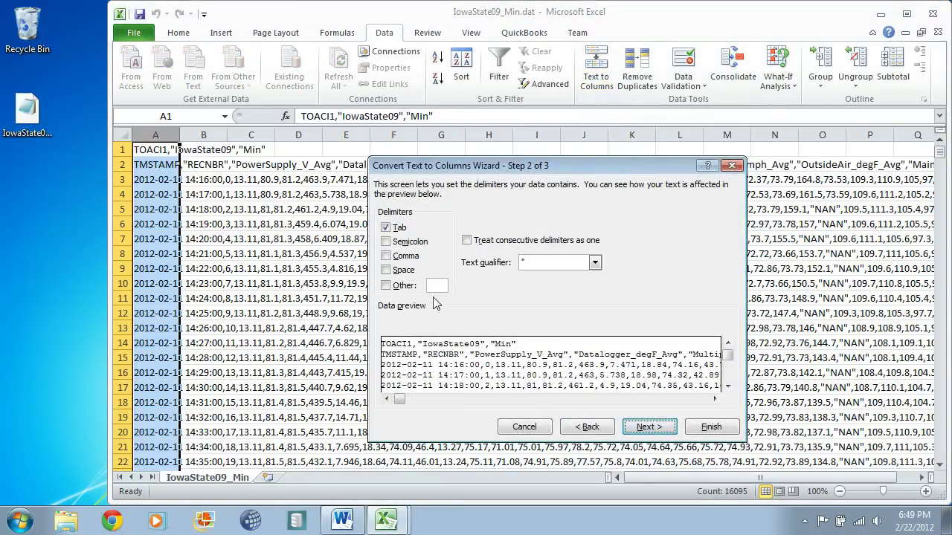
pyautogui.click(395, 256)
pyautogui.click(647, 428)
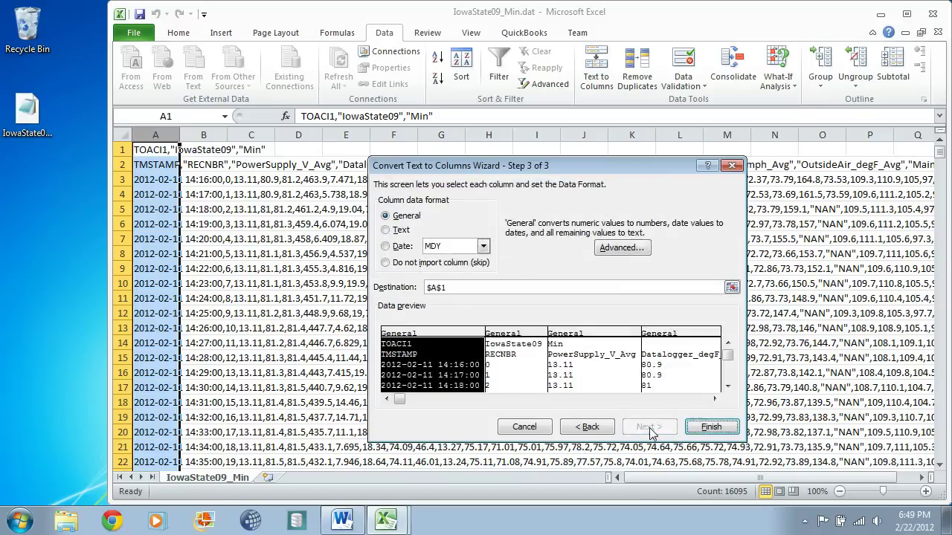
pyautogui.click(709, 433)
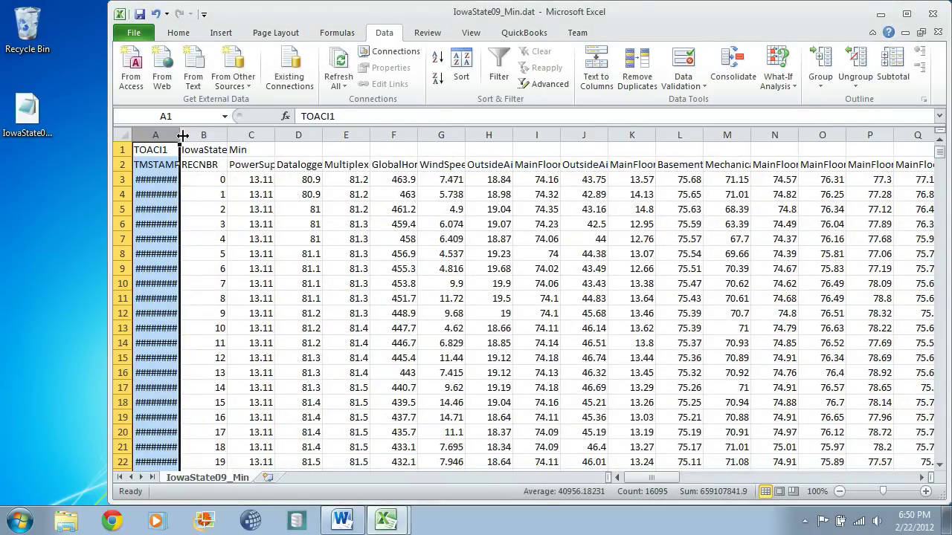
pyautogui.doubleClick(179, 134)
# - Check the workbook's data connections, which turn out to be empty
pyautogui.click(215, 220)
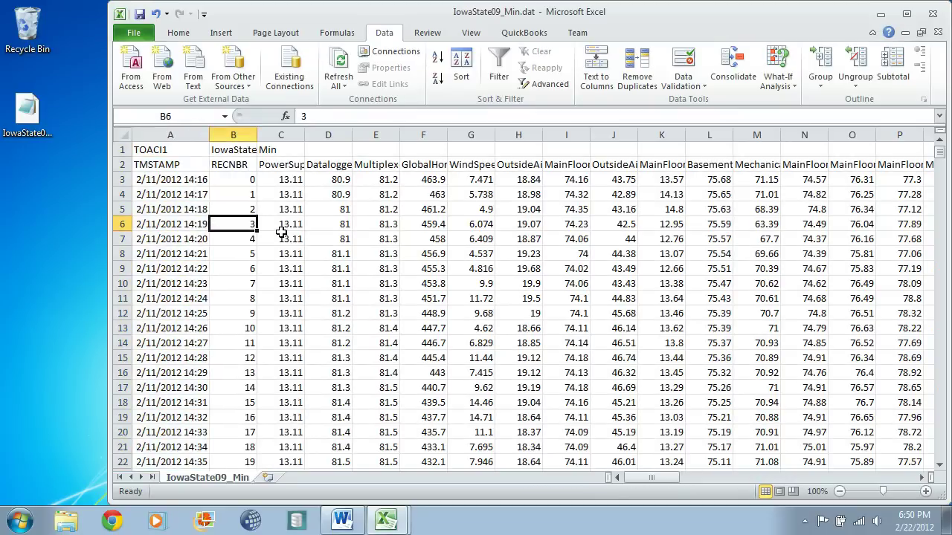
pyautogui.click(389, 53)
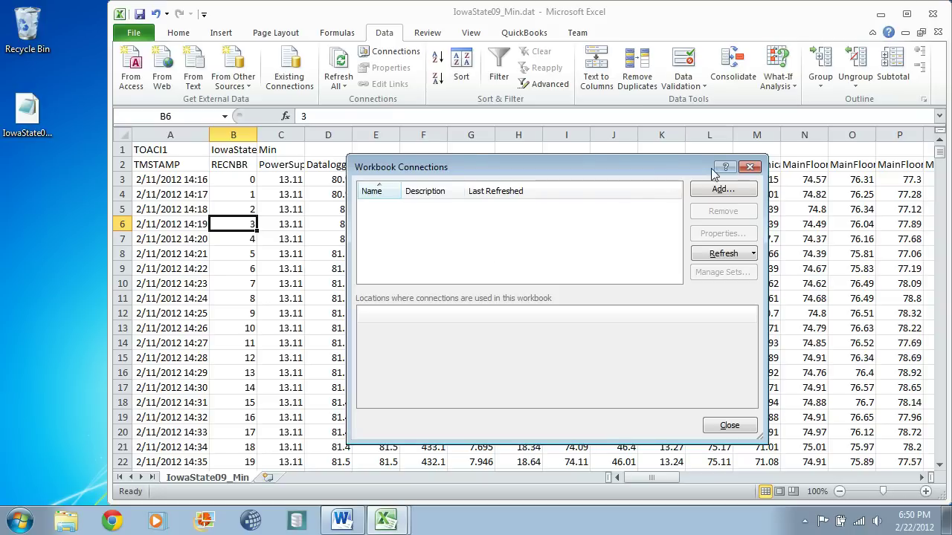
pyautogui.click(750, 167)
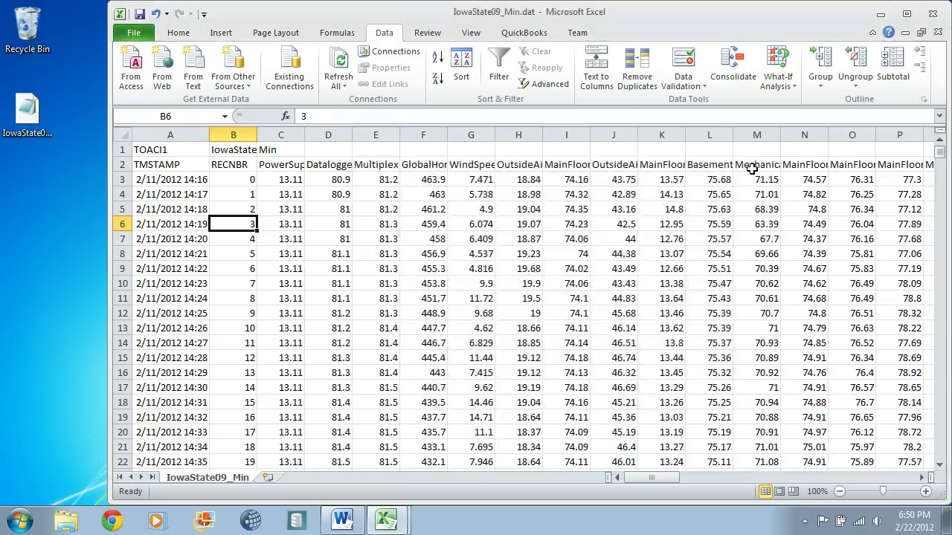
# - Close IowaState09_Min.dat without saving changes
pyautogui.click(141, 34)
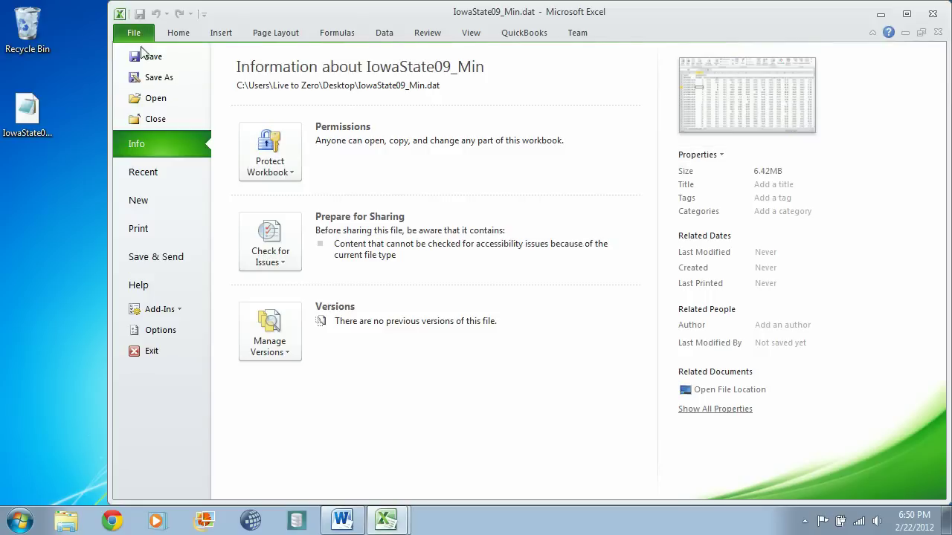
pyautogui.click(151, 120)
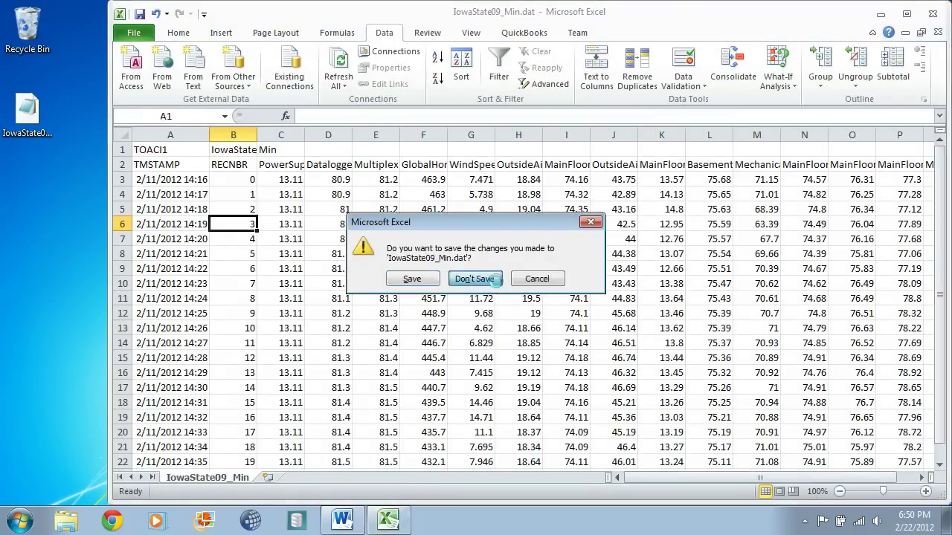
pyautogui.click(495, 280)
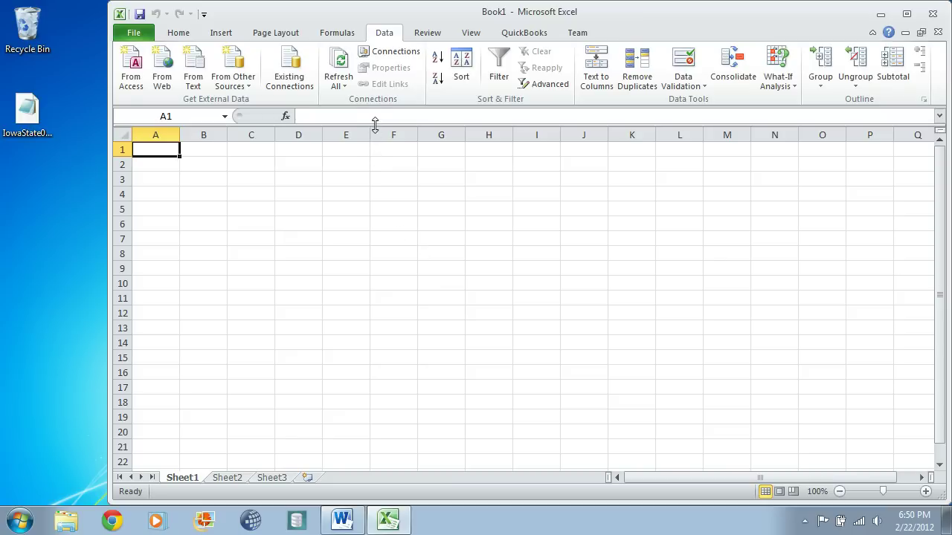
# - Import IowaState09_Min.dat from the Desktop with From Text, showing All Files so the .dat appears
pyautogui.click(197, 85)
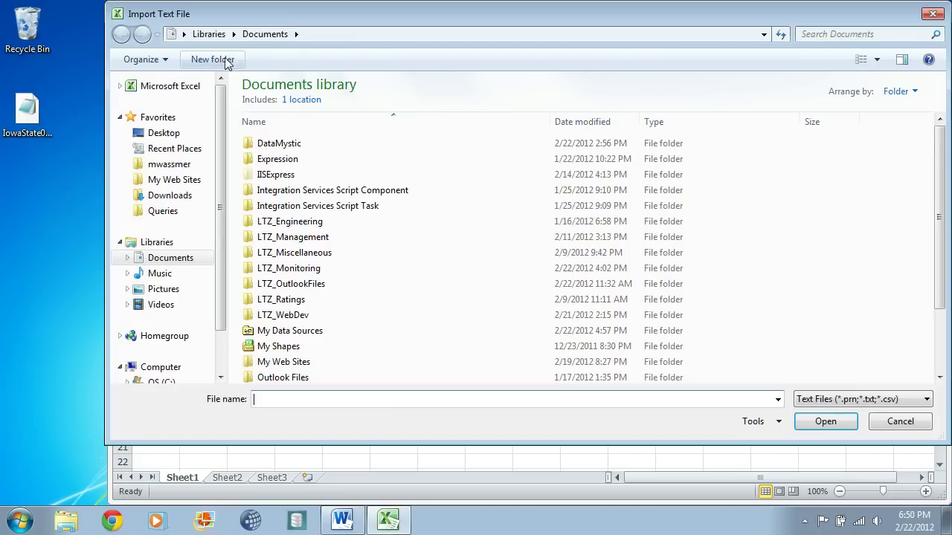
pyautogui.moveTo(269, 22); pyautogui.dragTo(245, 181)
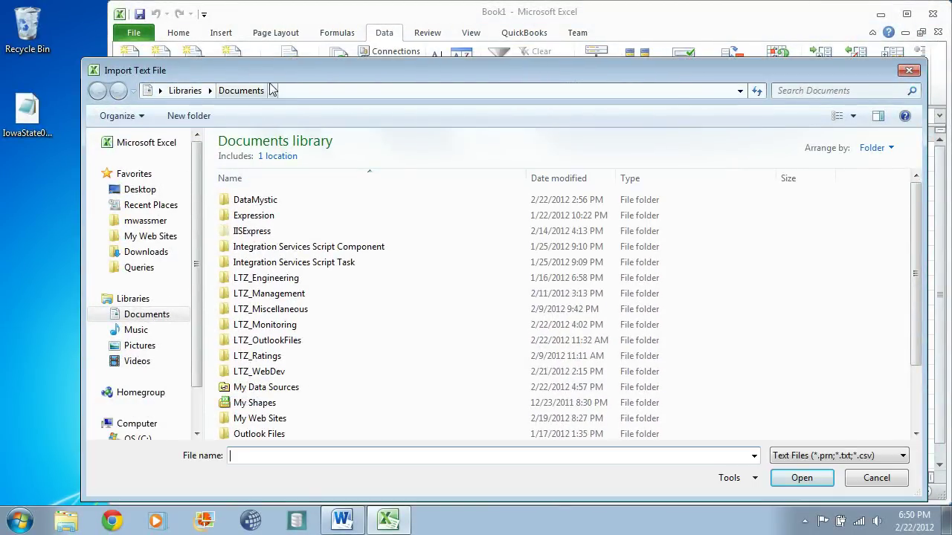
pyautogui.click(141, 191)
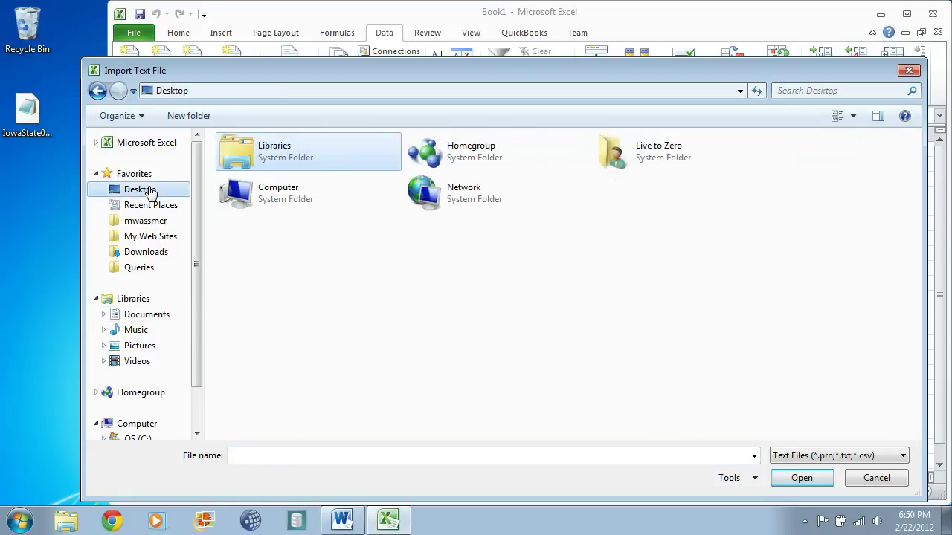
pyautogui.click(813, 455)
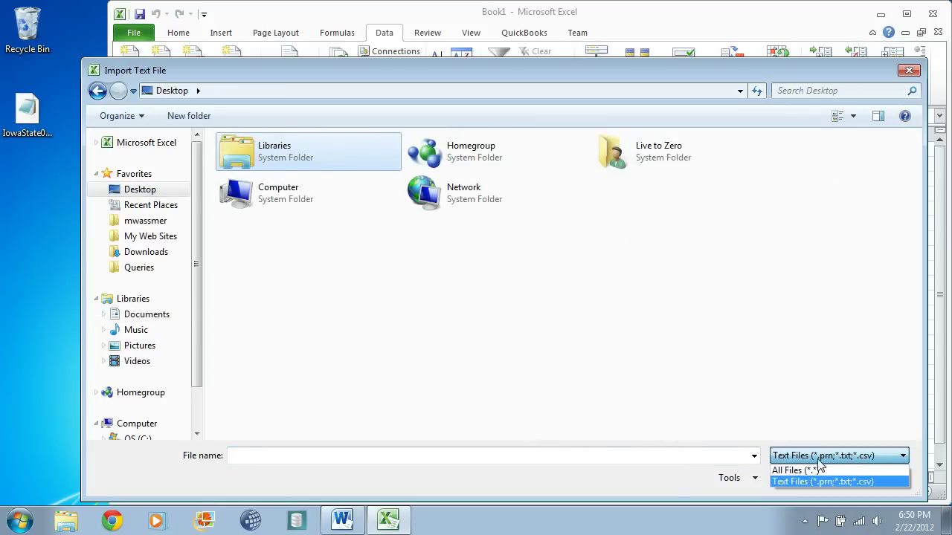
pyautogui.click(816, 466)
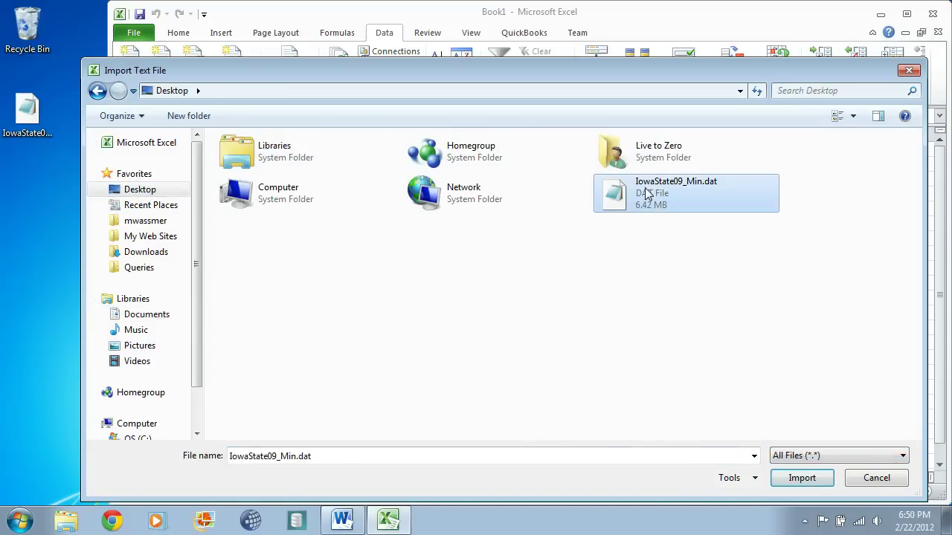
pyautogui.click(800, 479)
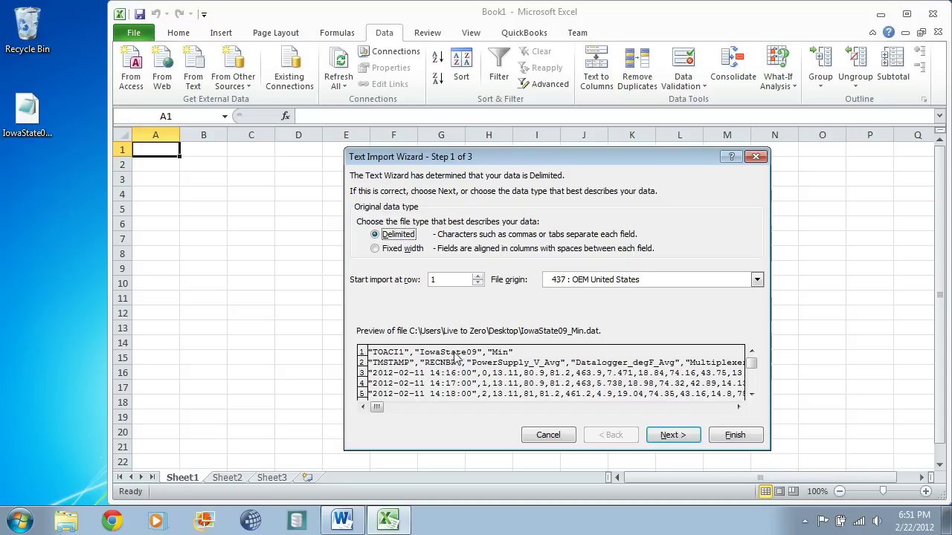
# - In the Text Import Wizard, start at row 2, use the Comma delimiter, and finish
pyautogui.click(478, 276)
pyautogui.click(668, 437)
pyautogui.click(363, 219)
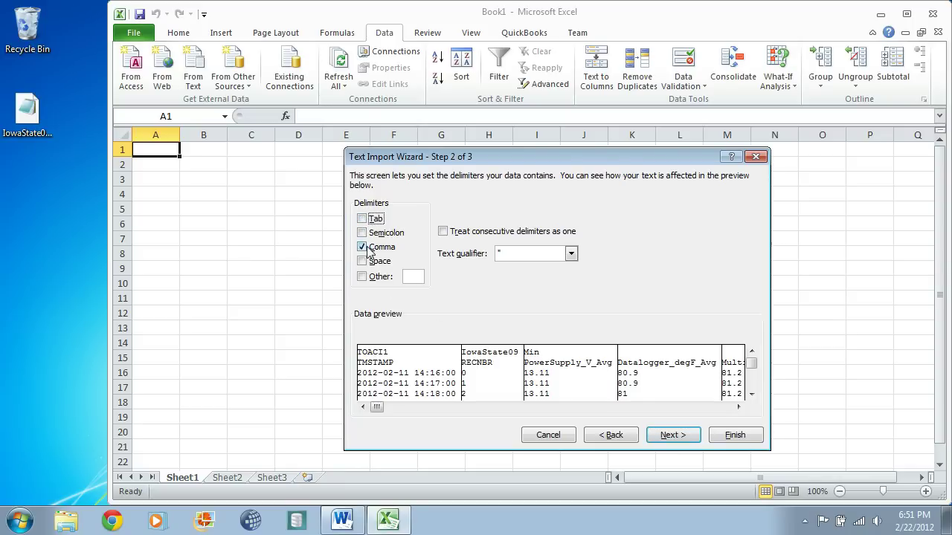
pyautogui.click(671, 438)
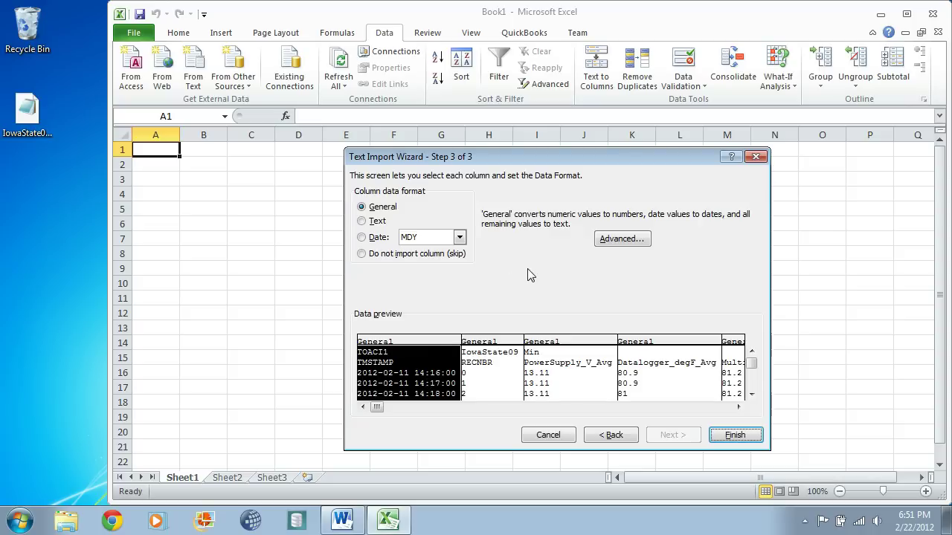
pyautogui.click(734, 437)
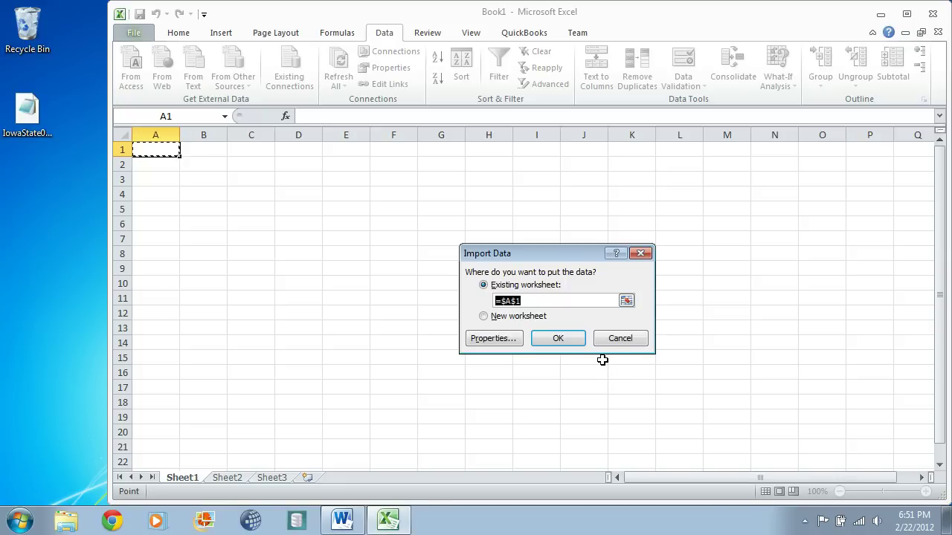
# - Turn off 'Prompt for file name on refresh' in the imported range's properties
pyautogui.click(488, 340)
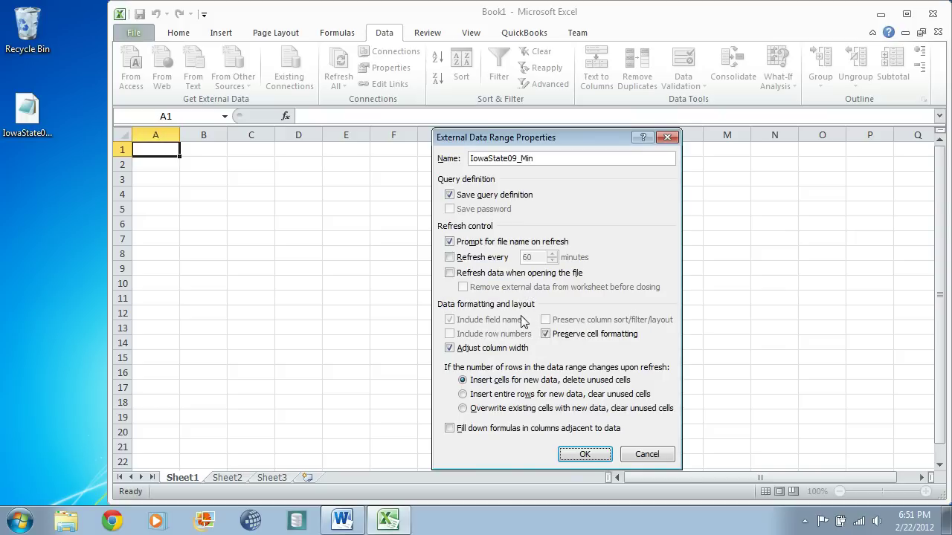
pyautogui.click(450, 241)
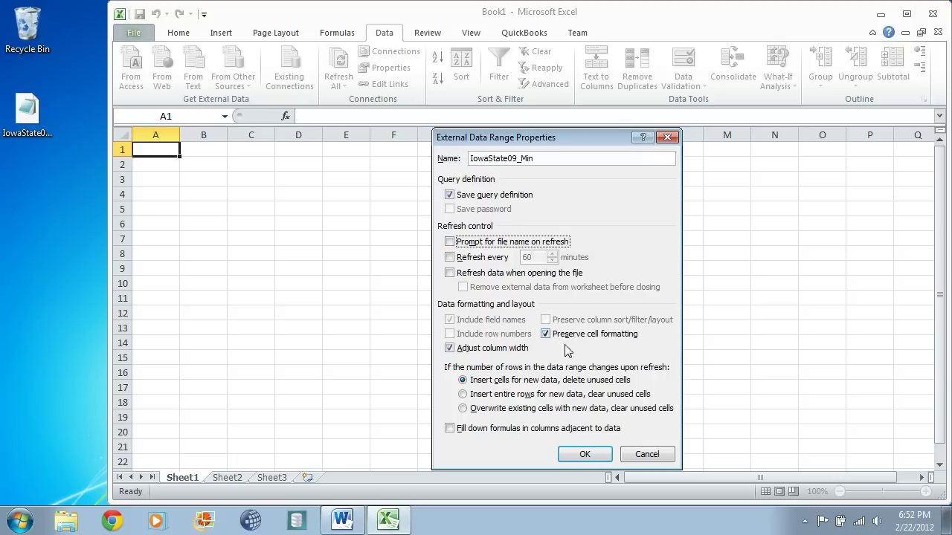
pyautogui.click(586, 455)
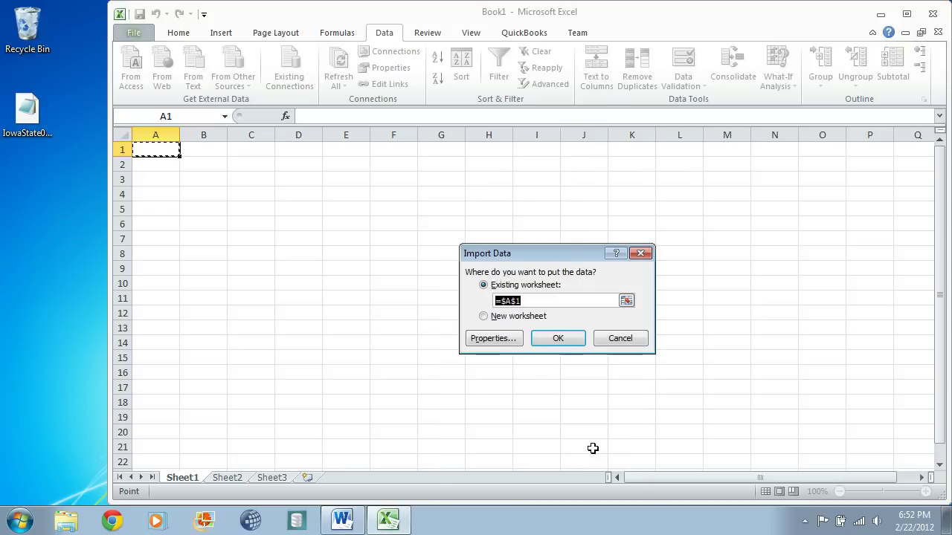
# - Place the logger data at Sheet1 cell A1 and confirm the IowaState09_Min connection is listed
pyautogui.click(566, 343)
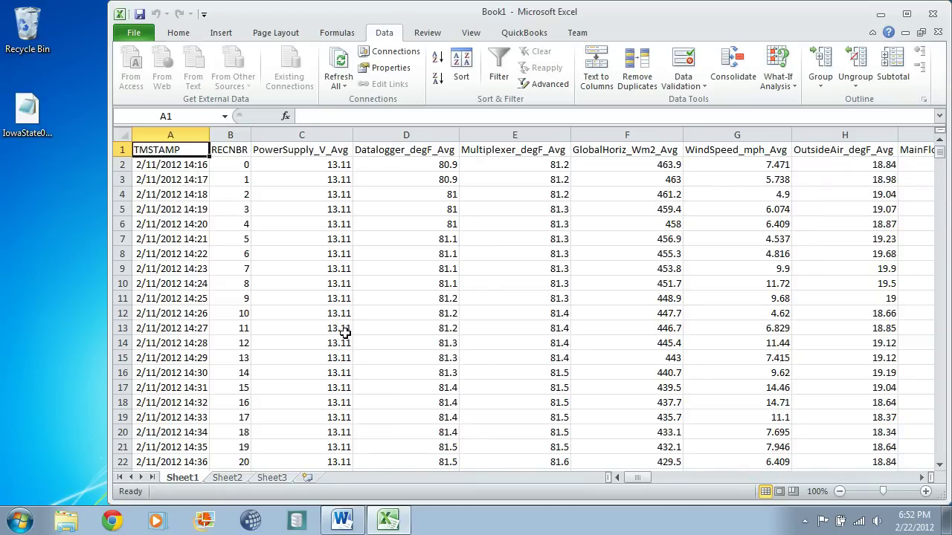
pyautogui.click(386, 56)
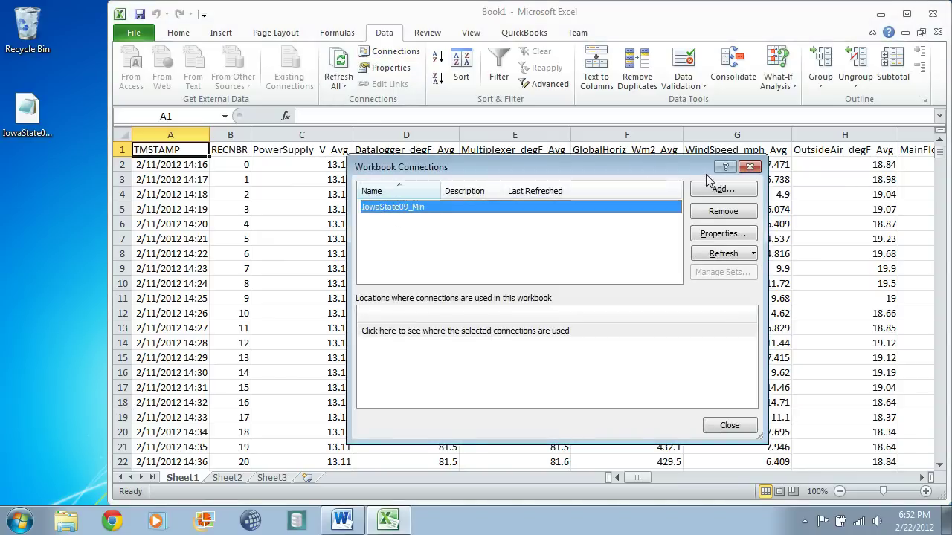
pyautogui.click(749, 167)
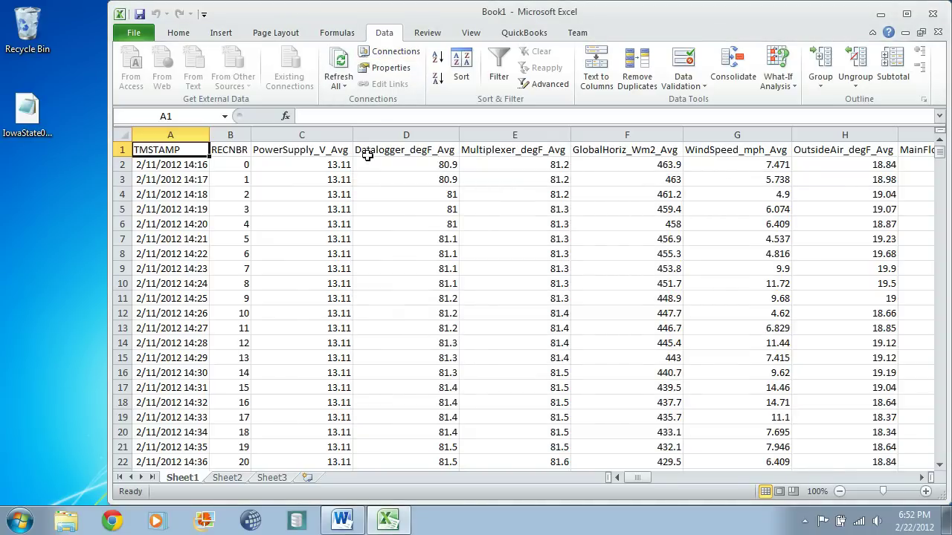
# - Save the workbook to the Desktop under the file name ISUData
pyautogui.click(139, 14)
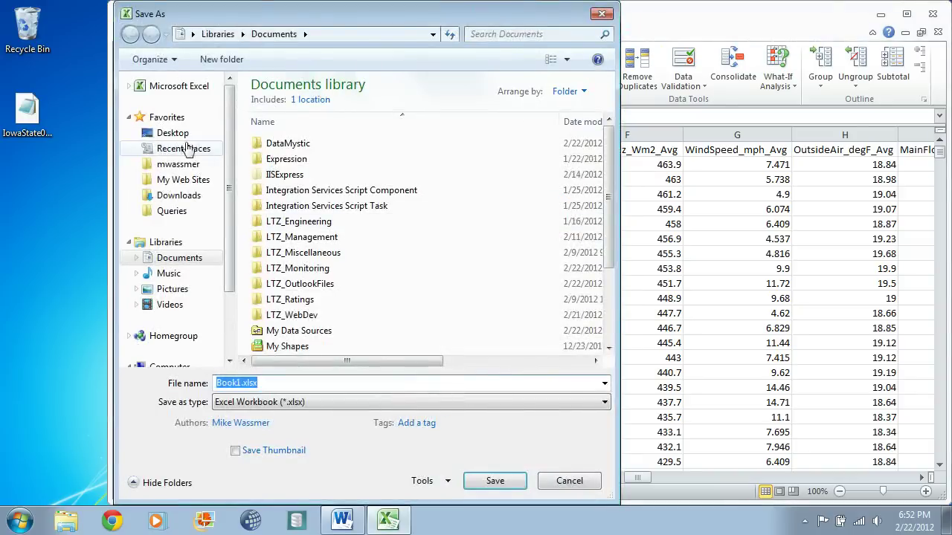
pyautogui.click(172, 132)
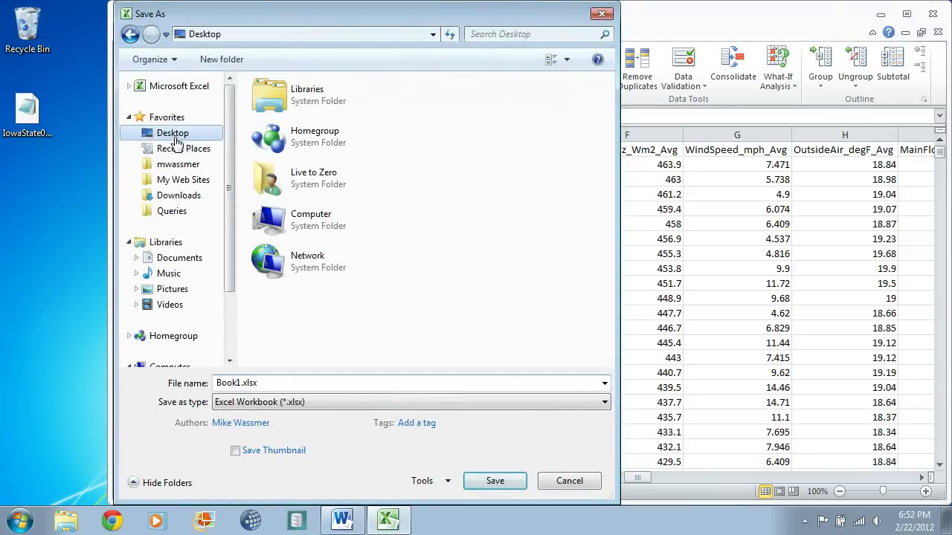
pyautogui.click(295, 385)
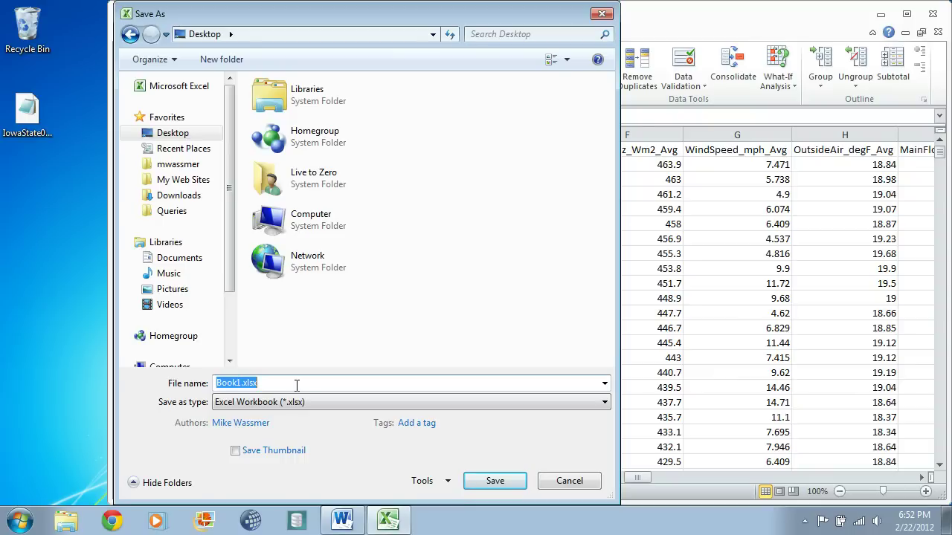
pyautogui.write('ISUData')
pyautogui.click(493, 481)
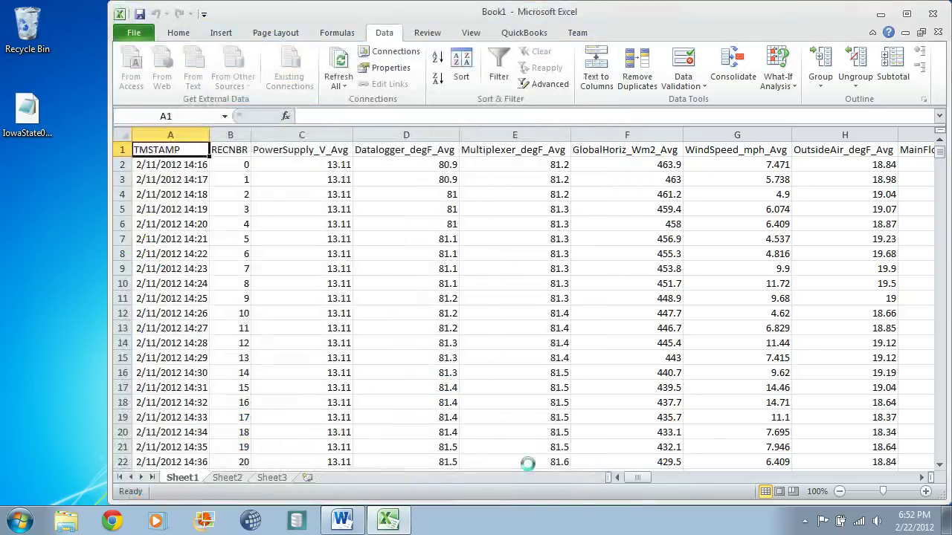
# - Close Excel and sort the desktop icons by item type
pyautogui.click(934, 15)
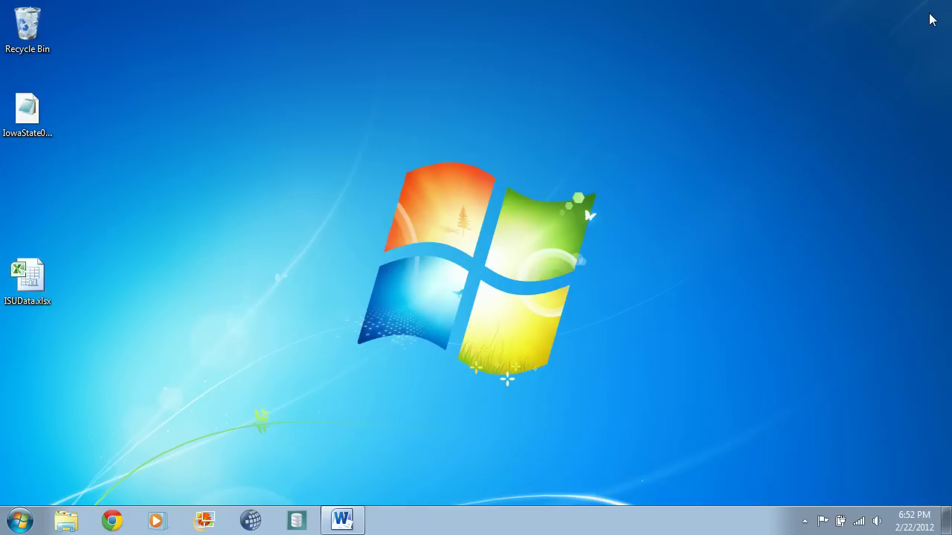
pyautogui.rightClick(106, 241)
pyautogui.moveTo(172, 268)
pyautogui.click(327, 300)
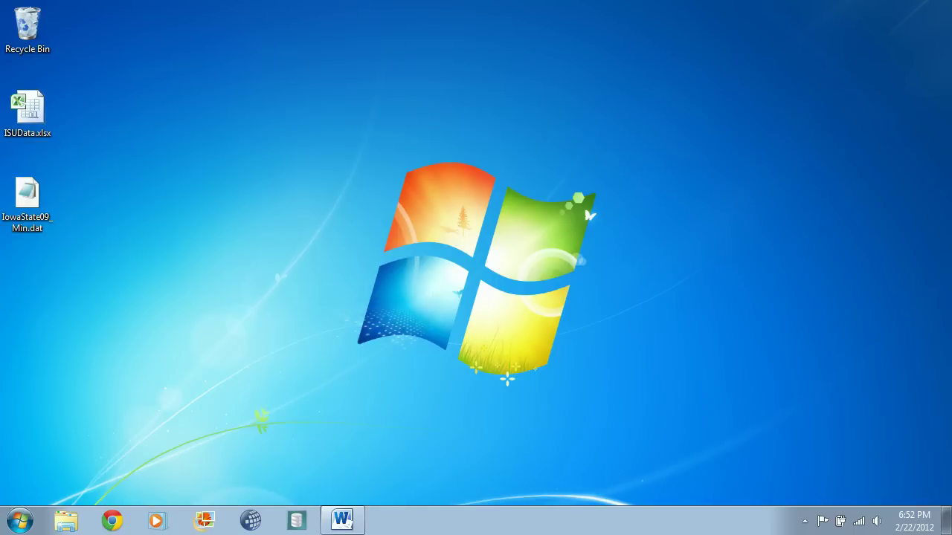
pyautogui.click(342, 521)
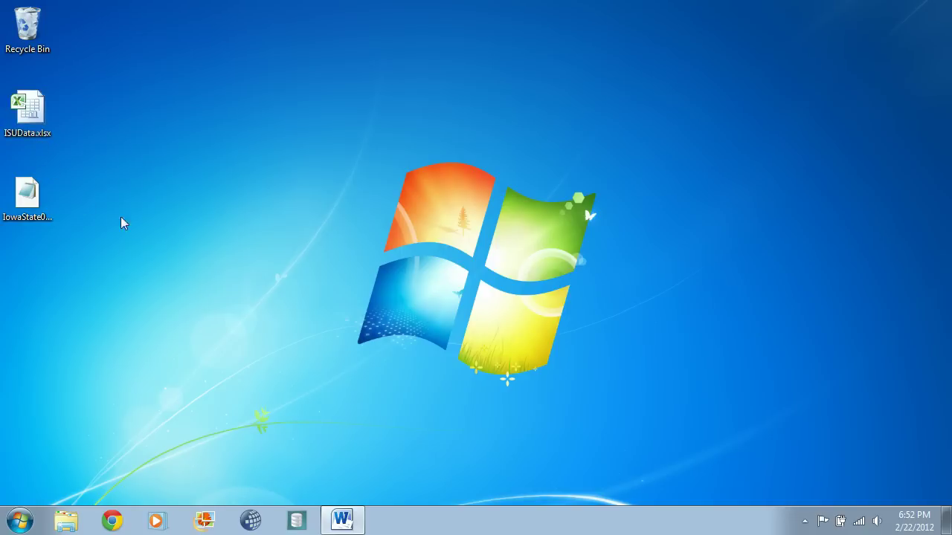
# - Launch Excel with a blank Book1 and widen its window across most of the screen
pyautogui.click(18, 521)
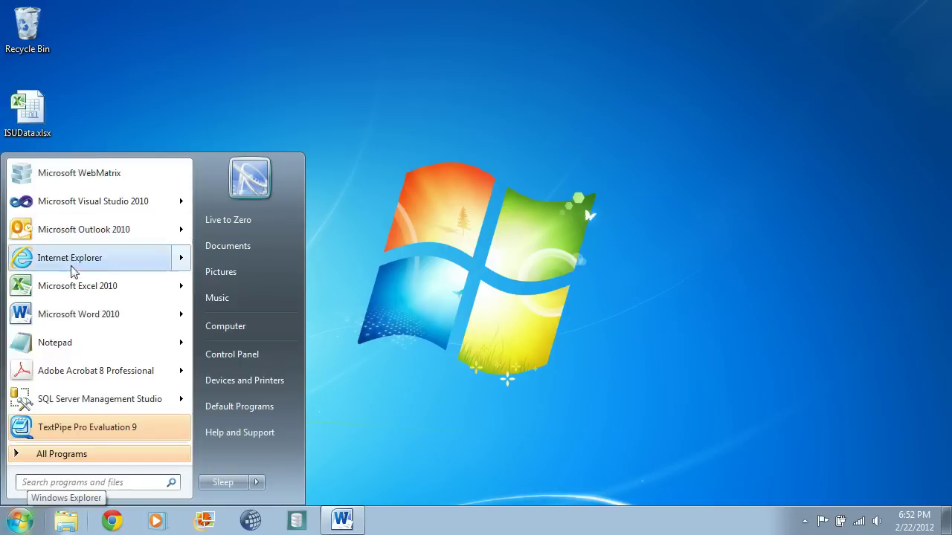
pyautogui.click(95, 283)
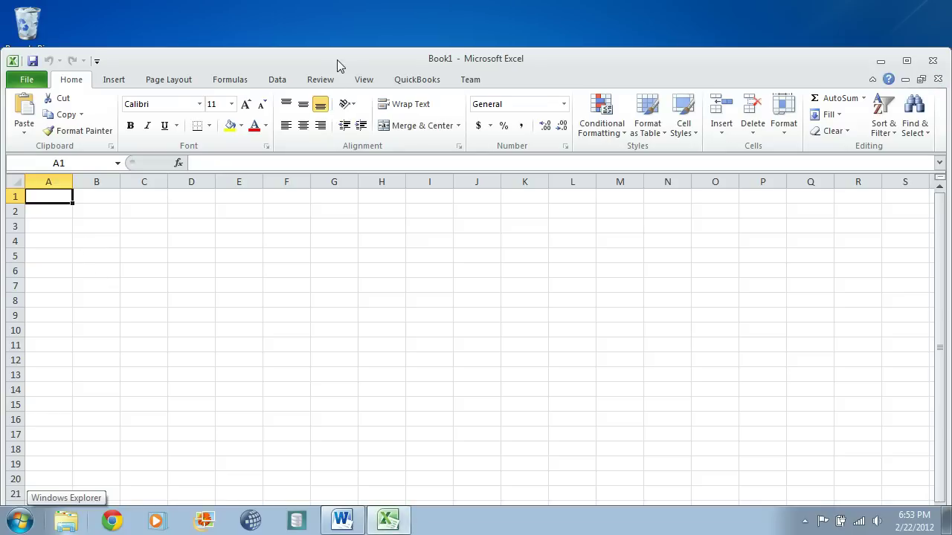
pyautogui.moveTo(337, 60); pyautogui.dragTo(951, 60)
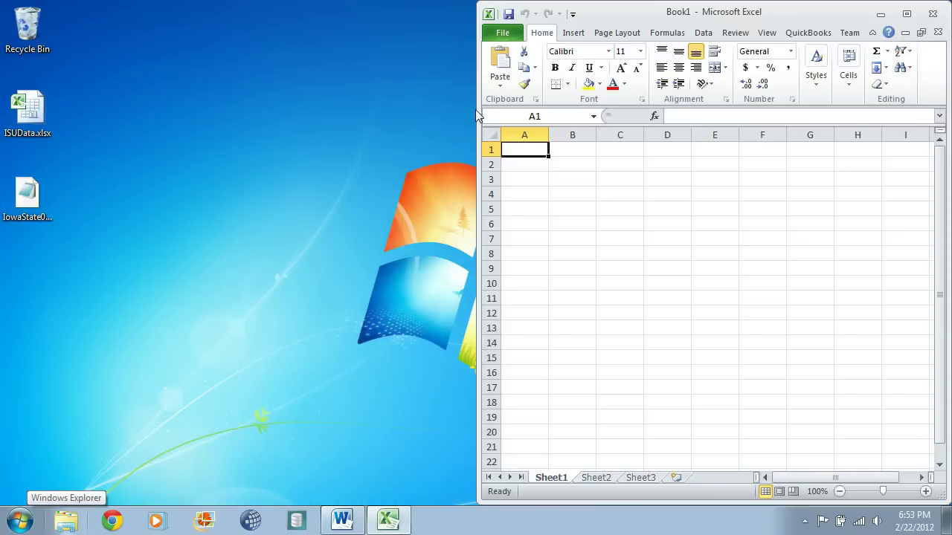
pyautogui.moveTo(476, 104); pyautogui.dragTo(89, 119)
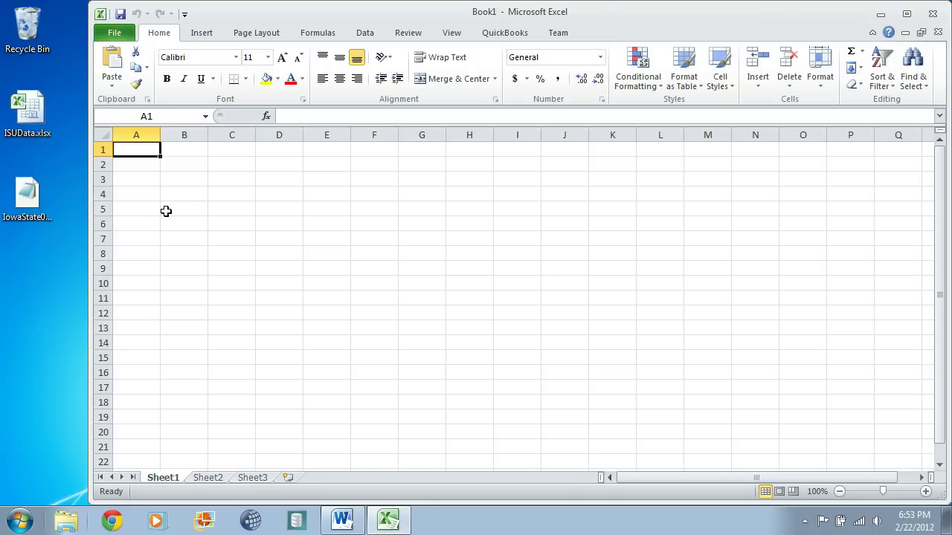
# - Start a From Microsoft Query import using the Excel Files* data source
pyautogui.click(365, 33)
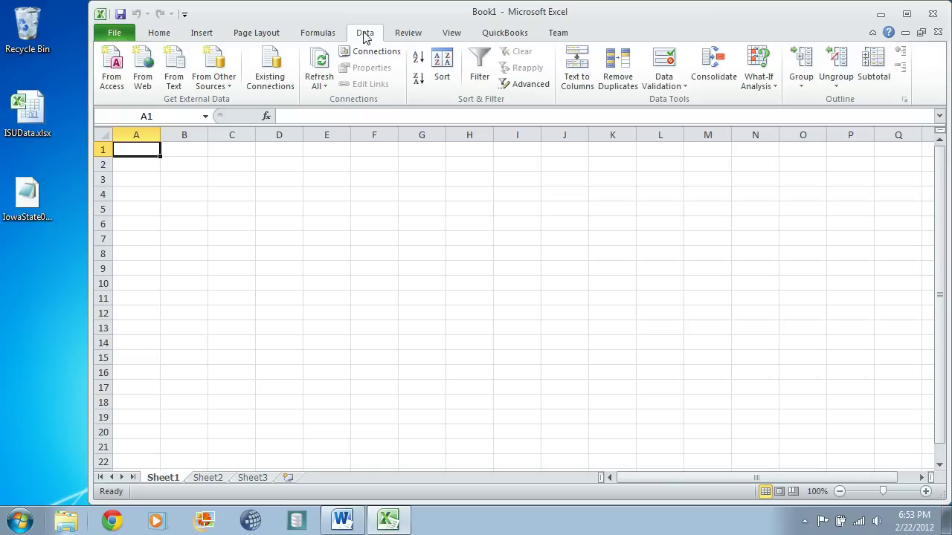
pyautogui.click(214, 78)
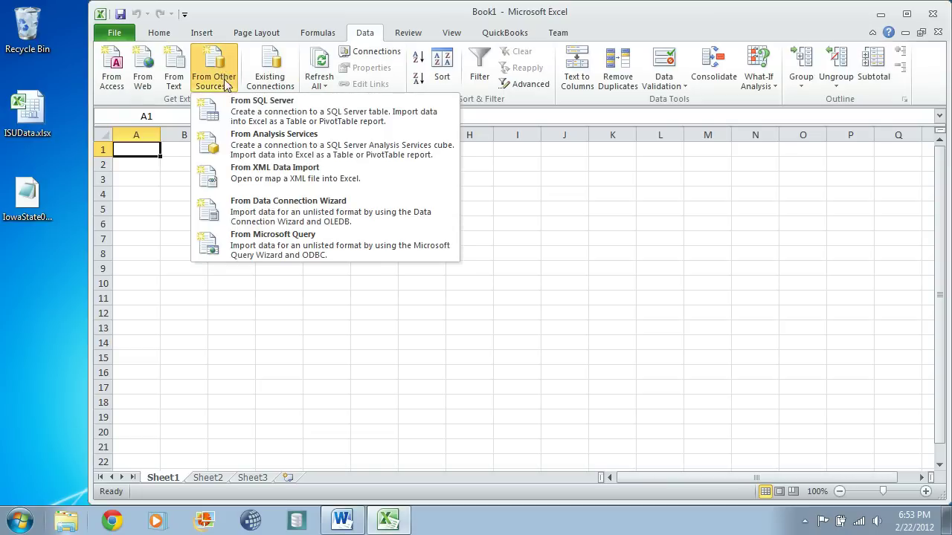
pyautogui.click(282, 239)
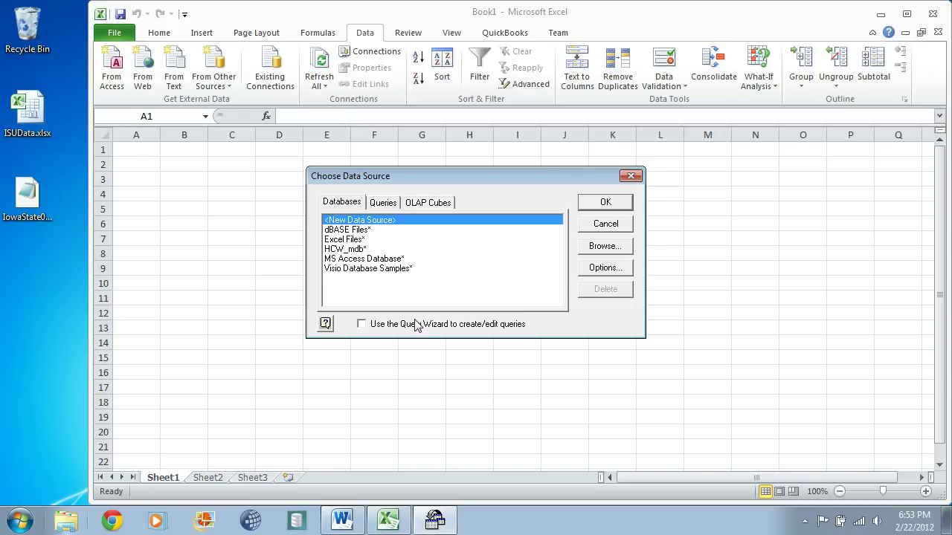
pyautogui.click(340, 240)
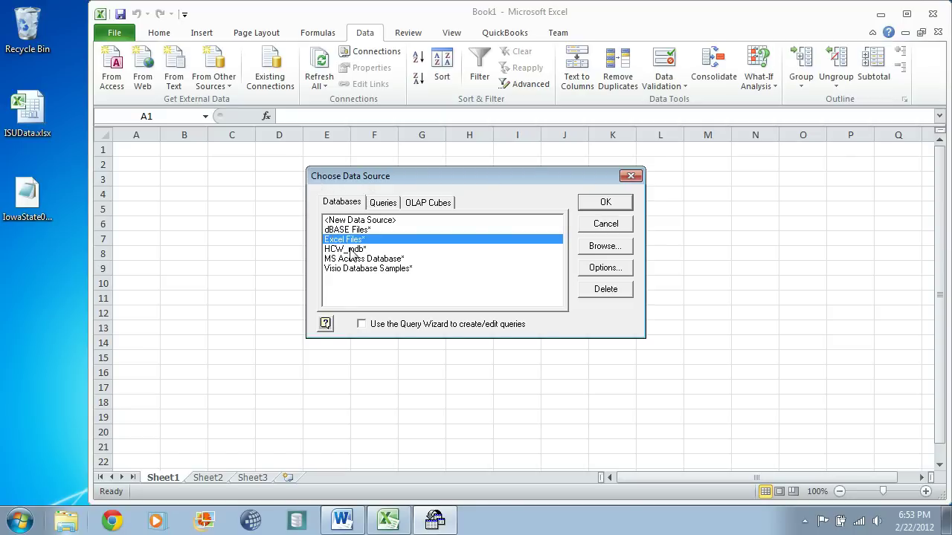
pyautogui.click(605, 203)
# - Select ISUData.xlsx from the Live to Zero user's Desktop folder as the query workbook
pyautogui.click(484, 252)
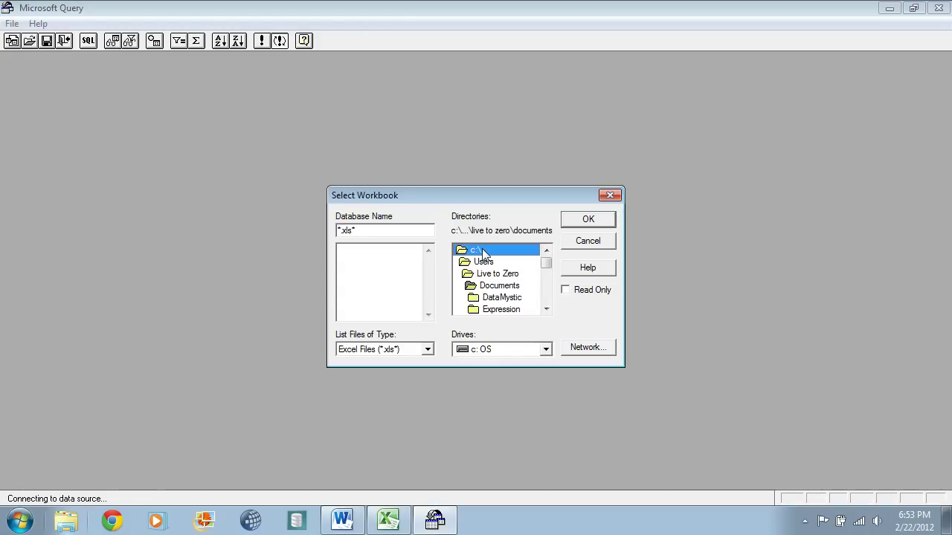
pyautogui.click(487, 276)
pyautogui.doubleClick(488, 275)
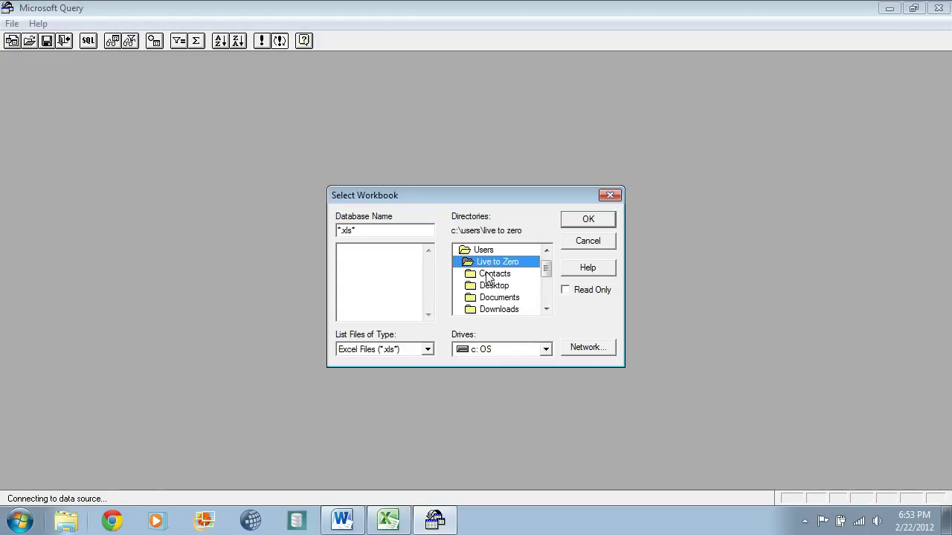
pyautogui.doubleClick(492, 285)
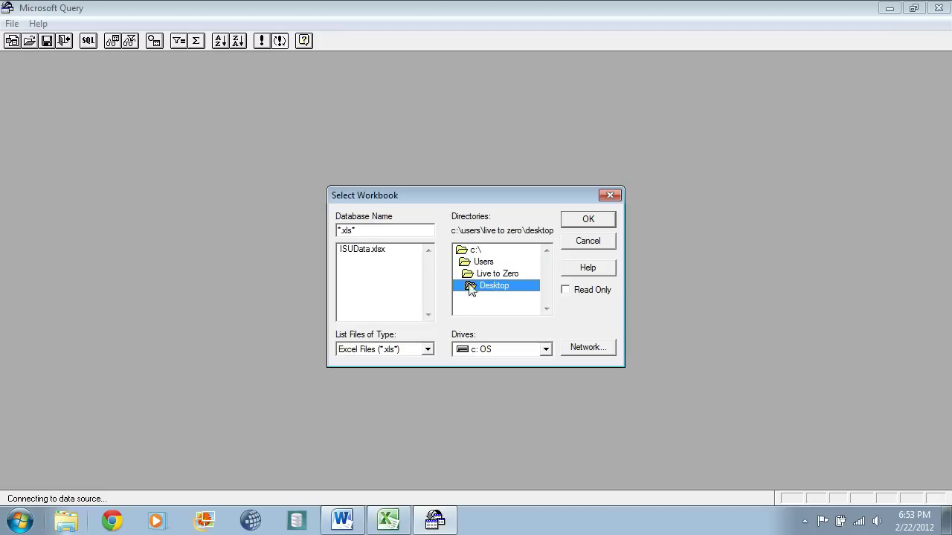
pyautogui.click(369, 250)
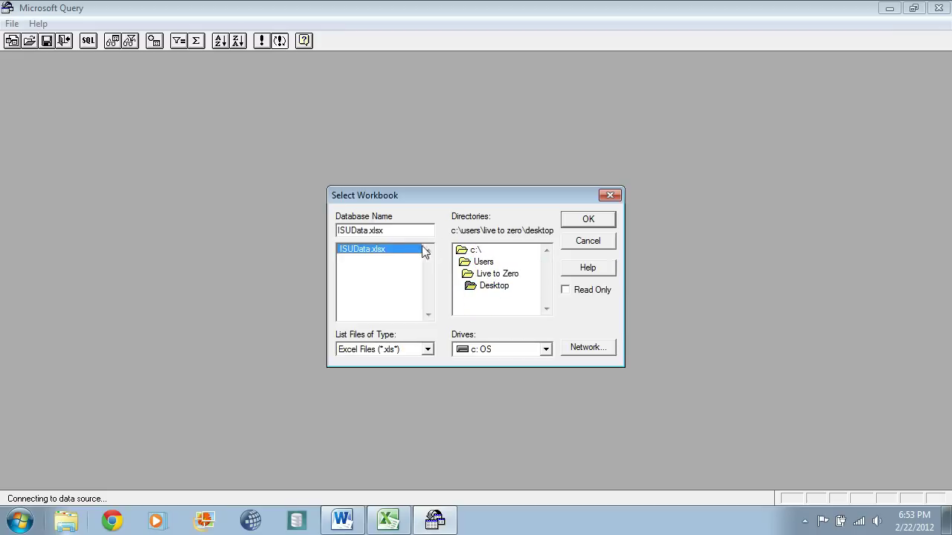
pyautogui.click(587, 219)
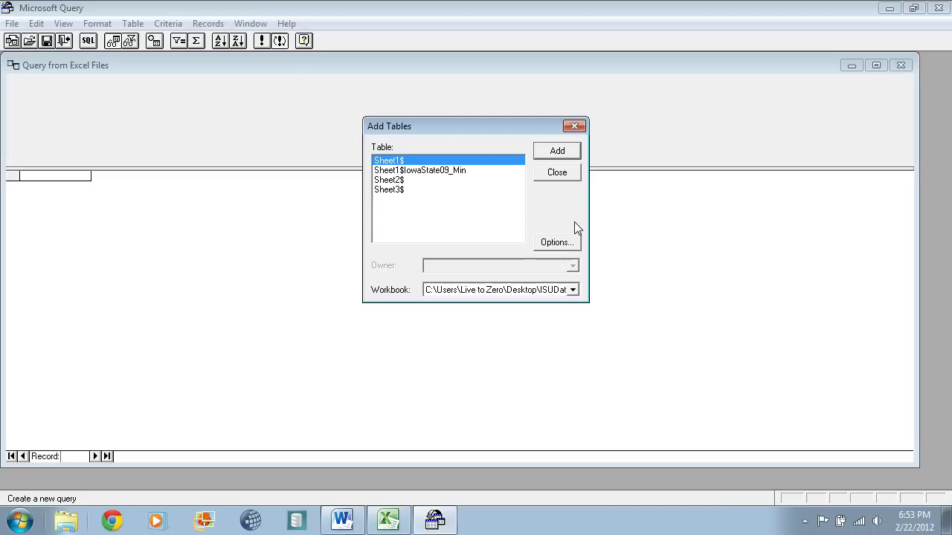
# - Select Sheet1$IowaState09_Min in Add Tables and add it to the query
pyautogui.click(429, 173)
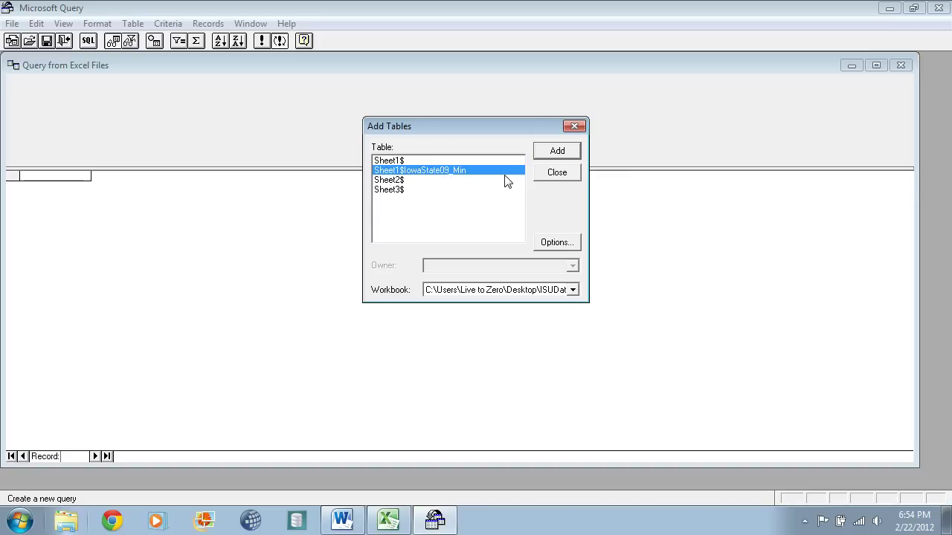
pyautogui.click(552, 151)
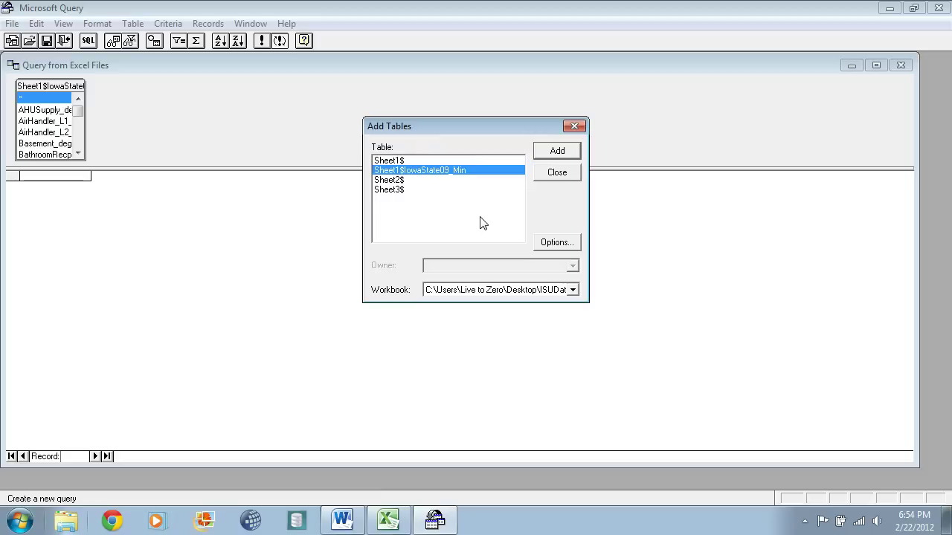
# - Close the table list, maximize the query window, and enlarge the field list until names like AHUSupply_degF_Avg show fully
pyautogui.click(575, 128)
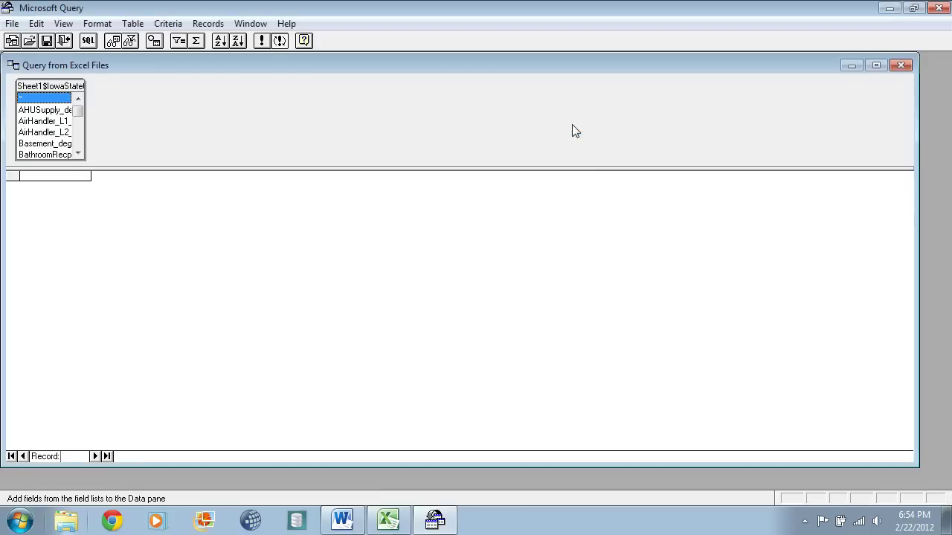
pyautogui.click(875, 66)
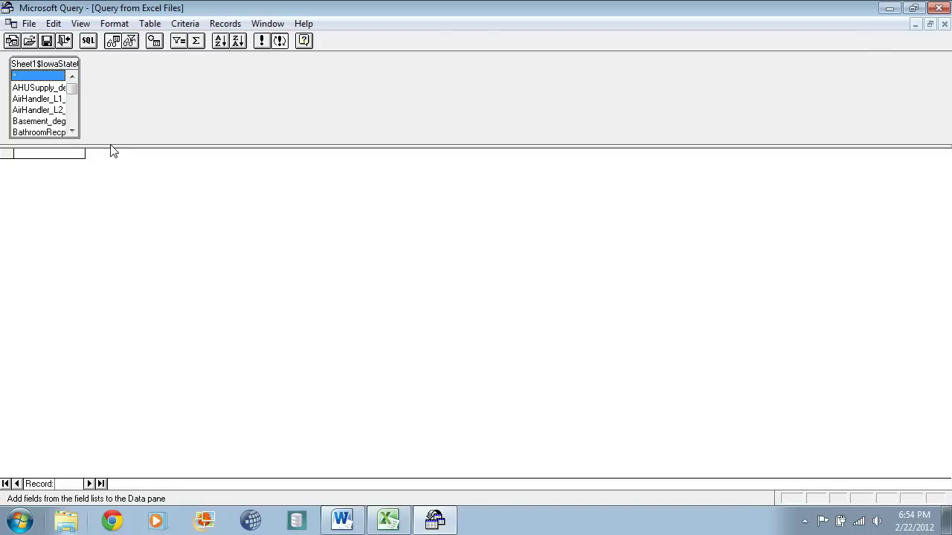
pyautogui.moveTo(112, 148); pyautogui.dragTo(152, 299)
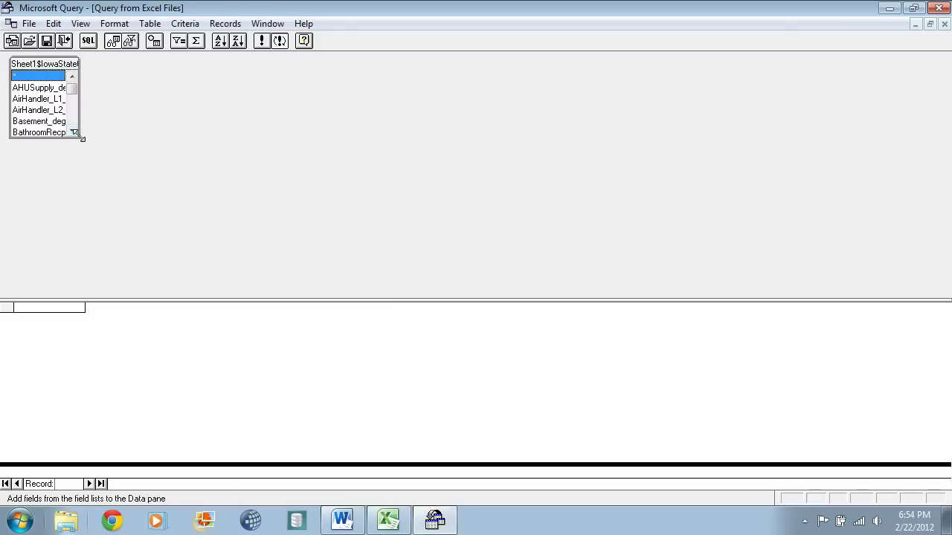
pyautogui.moveTo(77, 140); pyautogui.dragTo(158, 179)
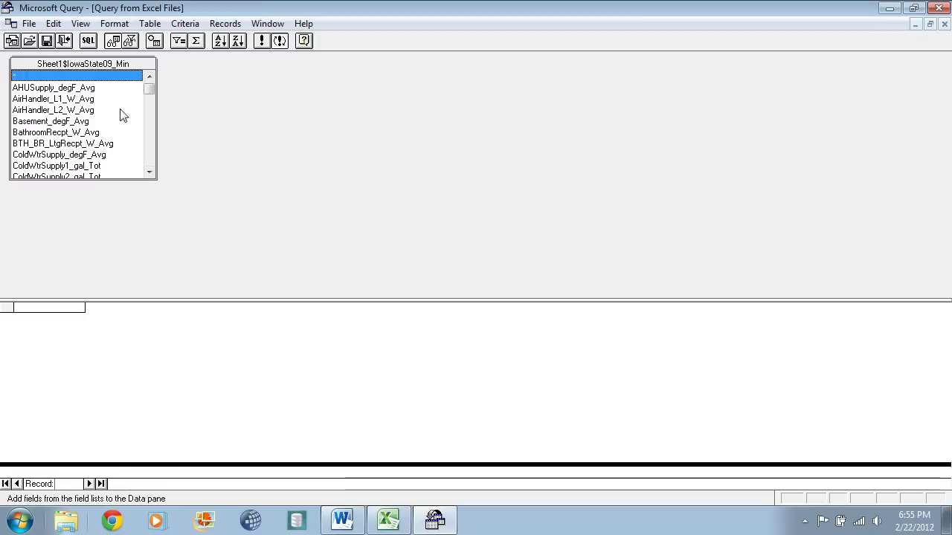
# - Turn on View > Criteria and resize the criteria grid between the field list and data pane
pyautogui.click(80, 23)
pyautogui.click(104, 58)
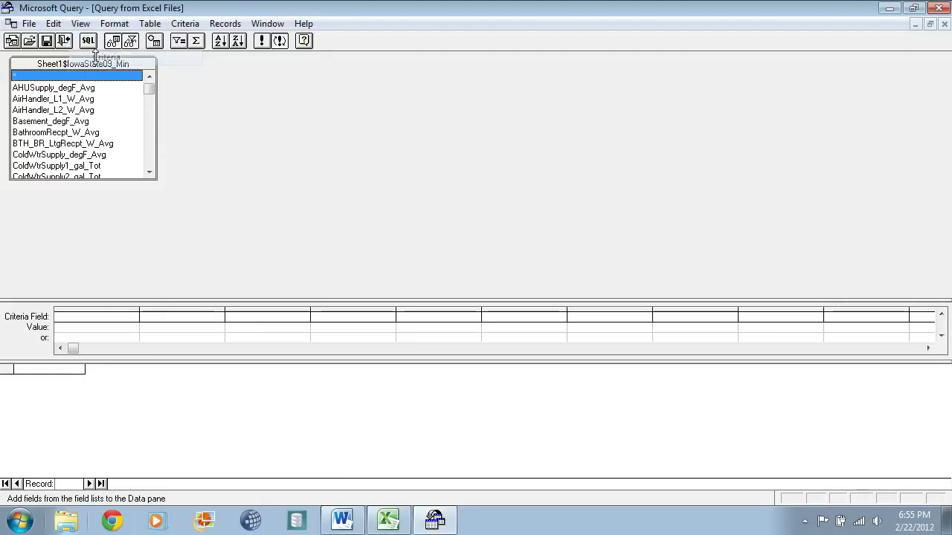
pyautogui.moveTo(203, 303); pyautogui.dragTo(213, 220)
pyautogui.moveTo(198, 283); pyautogui.dragTo(211, 348)
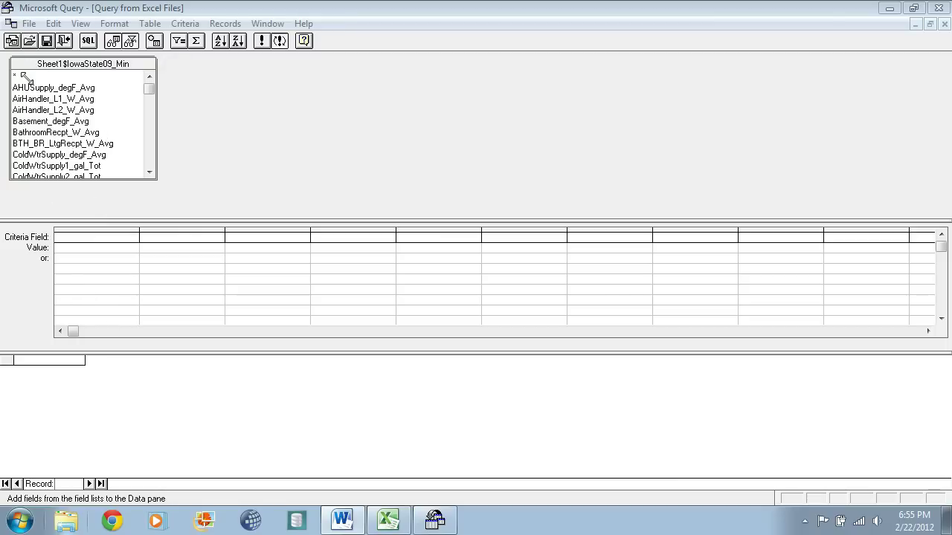
pyautogui.click(89, 65)
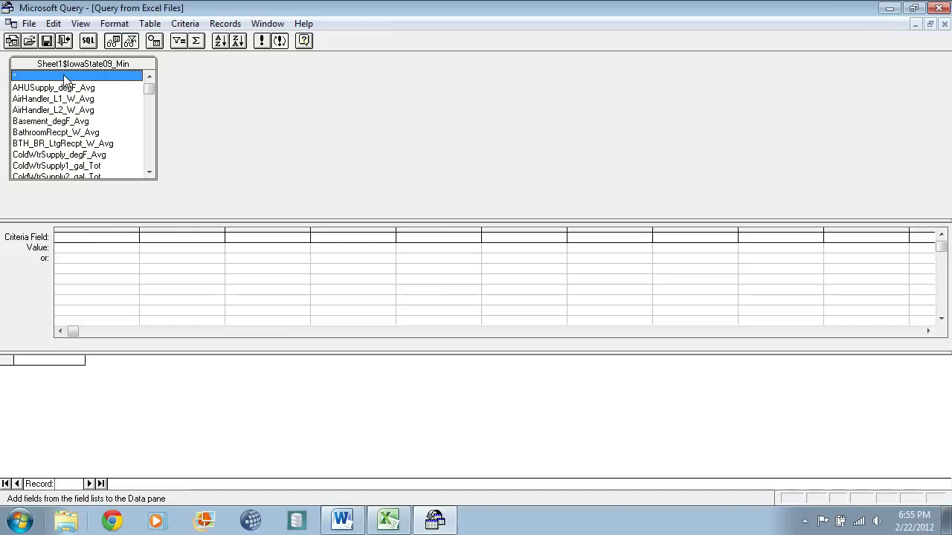
# - Drag * into the data pane to return all IowaState09_Min fields, then browse the field names
pyautogui.moveTo(66, 79); pyautogui.dragTo(192, 364)
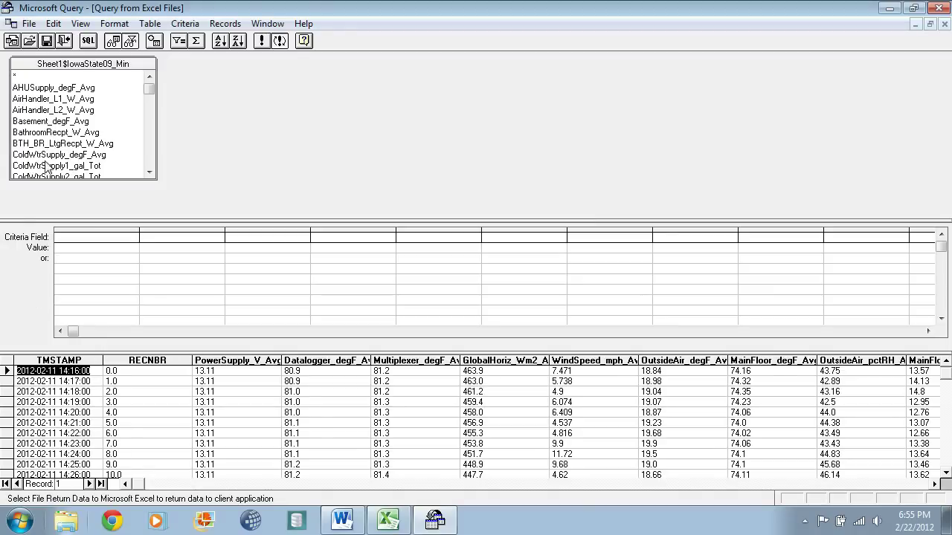
pyautogui.click(49, 122)
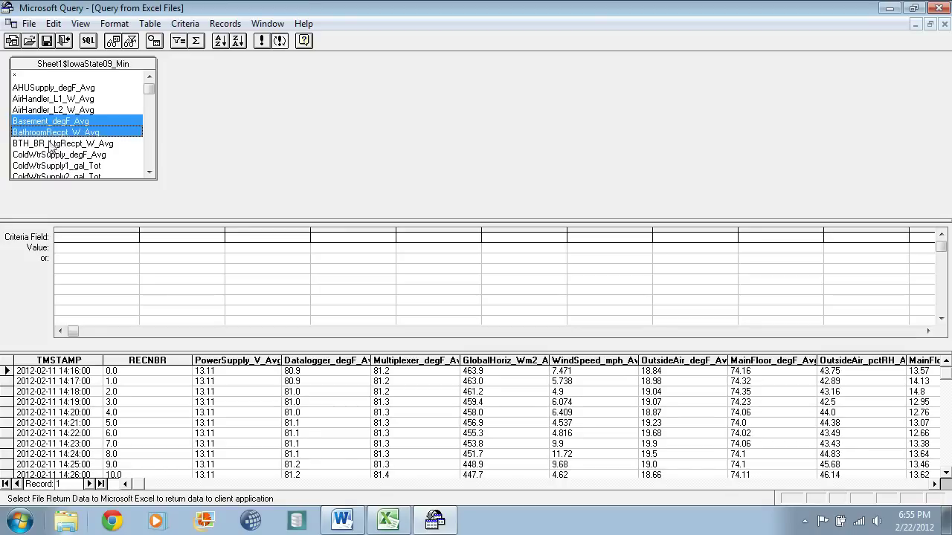
pyautogui.click(51, 110)
pyautogui.click(50, 144)
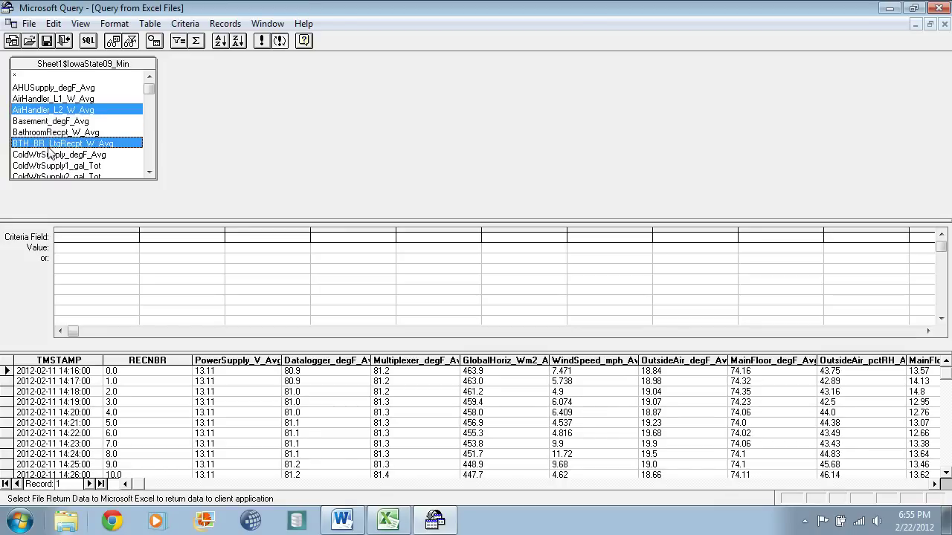
pyautogui.keyDown('shift'); pyautogui.click(49, 166); pyautogui.keyUp('shift')
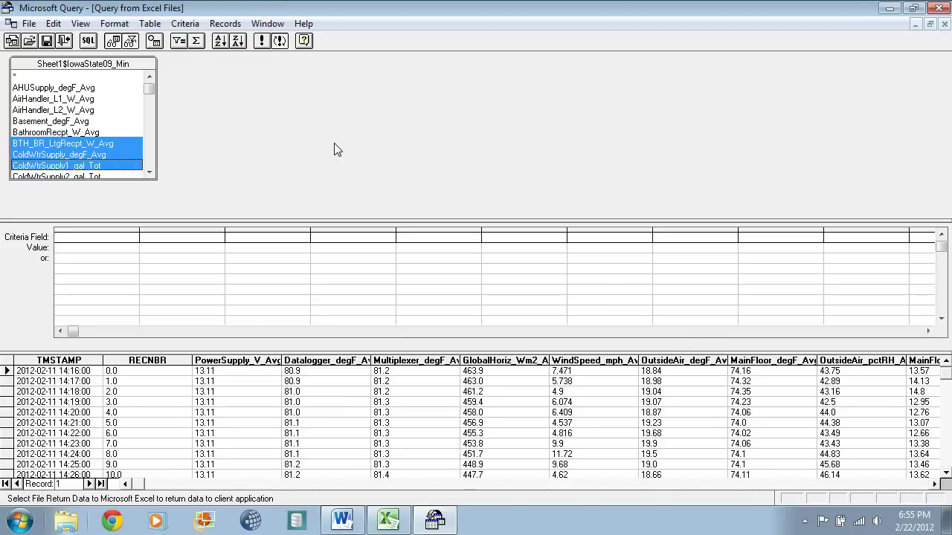
pyautogui.click(99, 89)
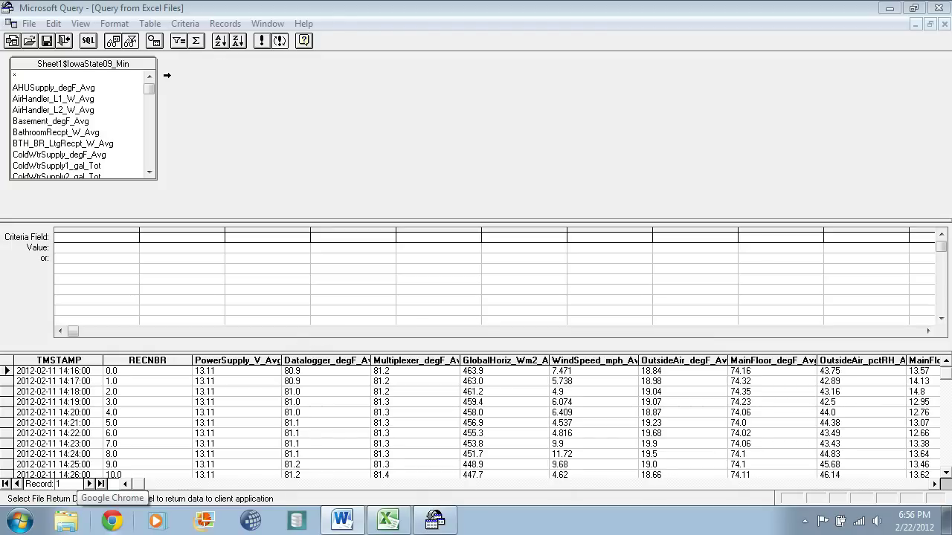
# - Add TMSTAMP as the first criteria field with the condition >2/20/2012
pyautogui.moveTo(146, 88); pyautogui.dragTo(149, 160)
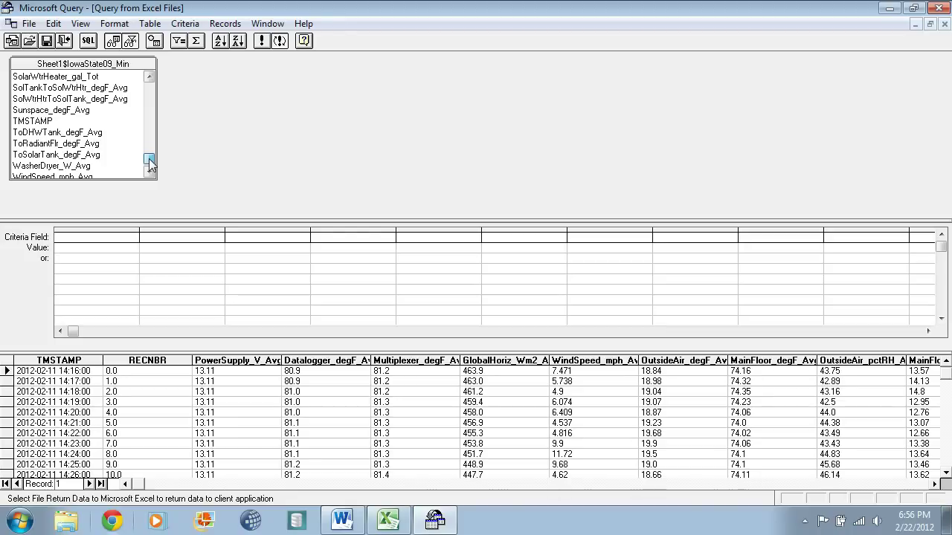
pyautogui.click(49, 121)
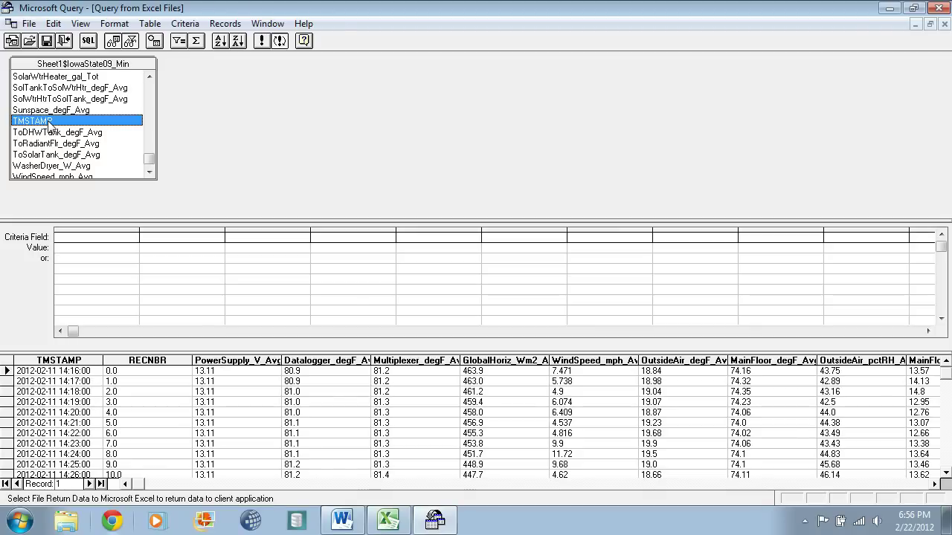
pyautogui.moveTo(49, 121); pyautogui.dragTo(92, 251)
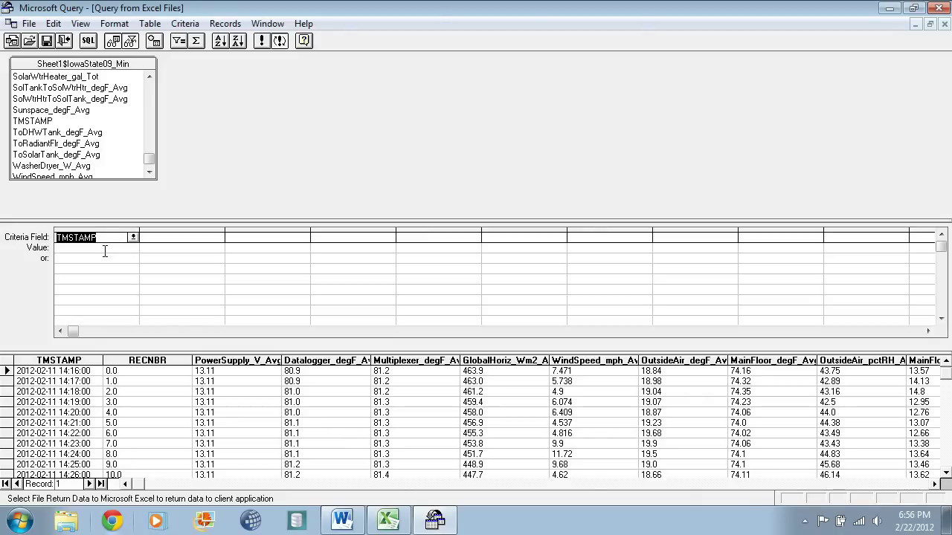
pyautogui.click(102, 246)
pyautogui.write('>')
pyautogui.write('2/20/2012')
pyautogui.click(182, 250)
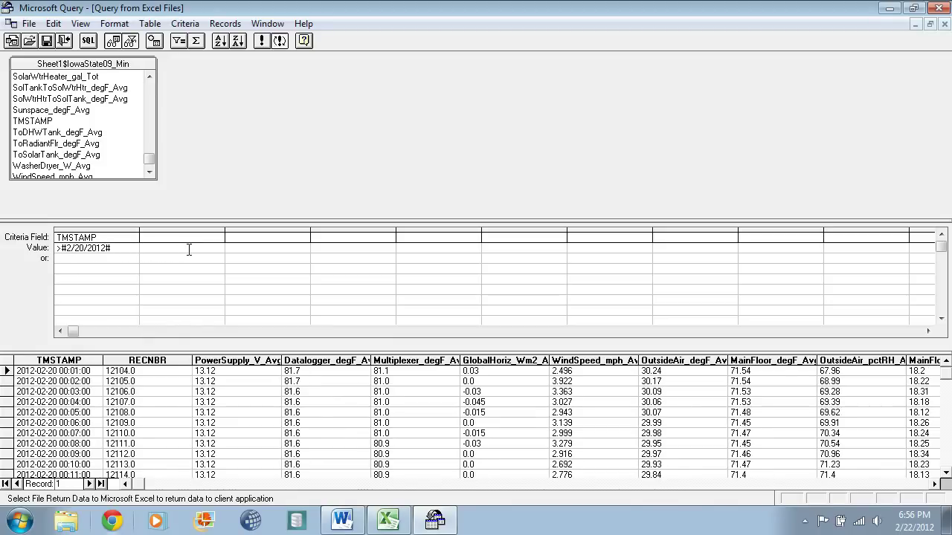
# - Add a second TMSTAMP criteria column with <=2/21/2012 and apply it to the results
pyautogui.press('Up')
pyautogui.write('tmst')
pyautogui.press('Down')
pyautogui.write('<=2/21/')
pyautogui.press('BackSpace')
pyautogui.write('21/2012')
pyautogui.press('Return')
pyautogui.click(101, 484)
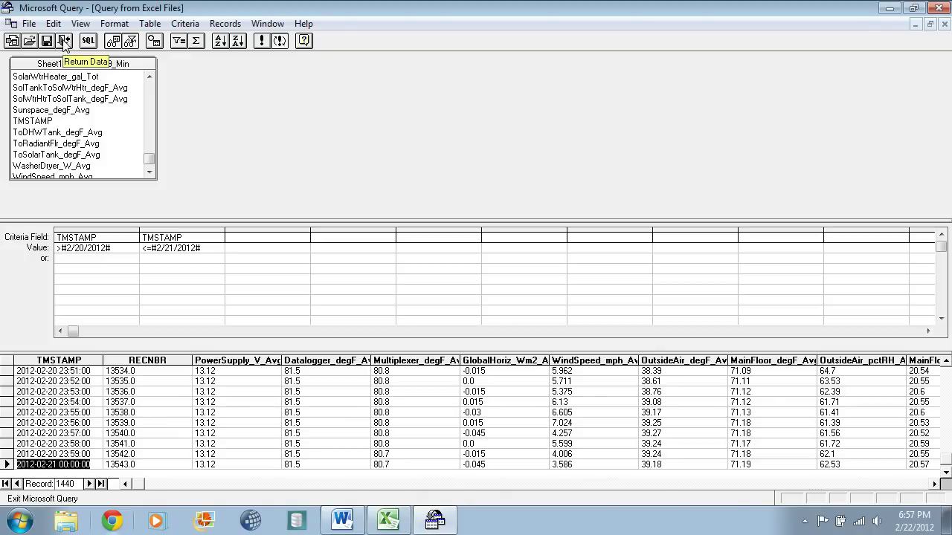
pyautogui.click(63, 40)
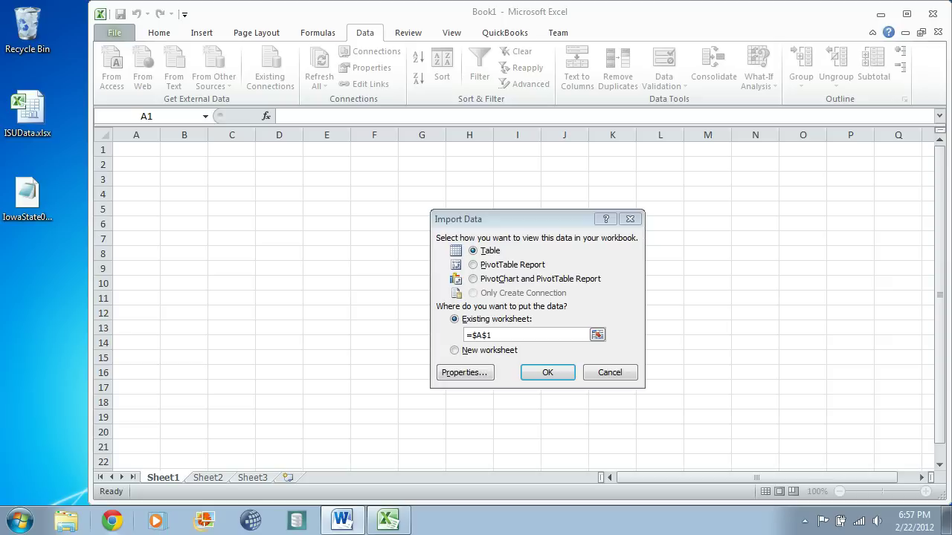
# - Rename the new connection to ISUDataQuery in its properties
pyautogui.click(456, 376)
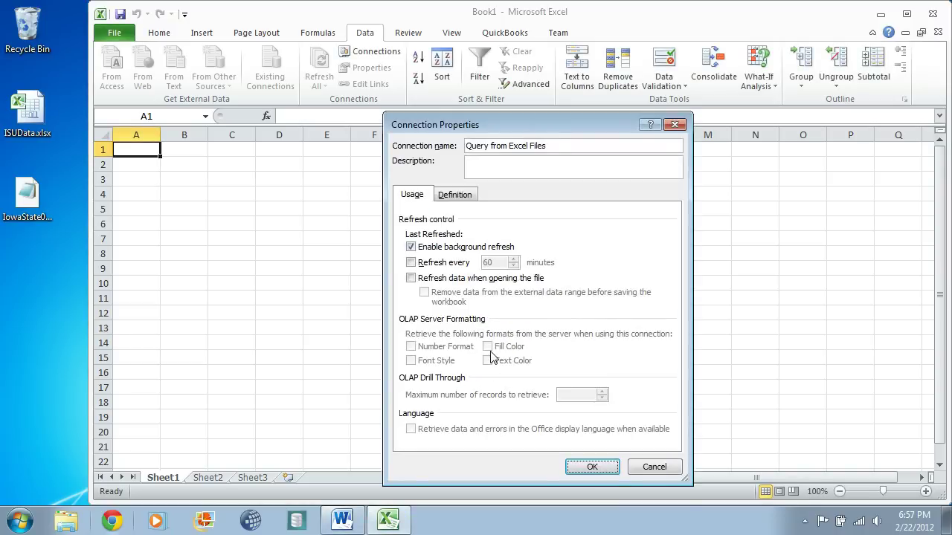
pyautogui.moveTo(568, 145); pyautogui.dragTo(437, 156)
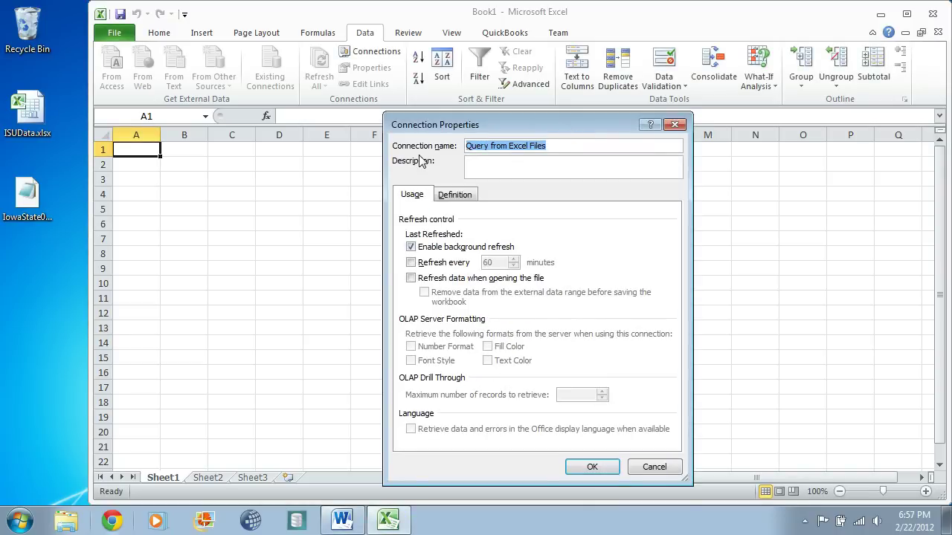
pyautogui.write('ISUDataQuery')
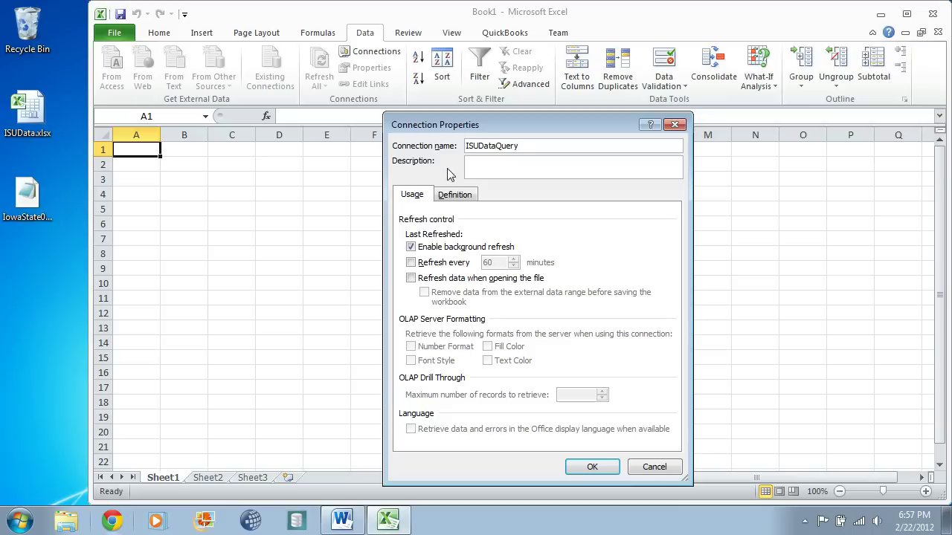
# - Export the connection definition as ISUDataQuery.odc to the Desktop
pyautogui.click(451, 195)
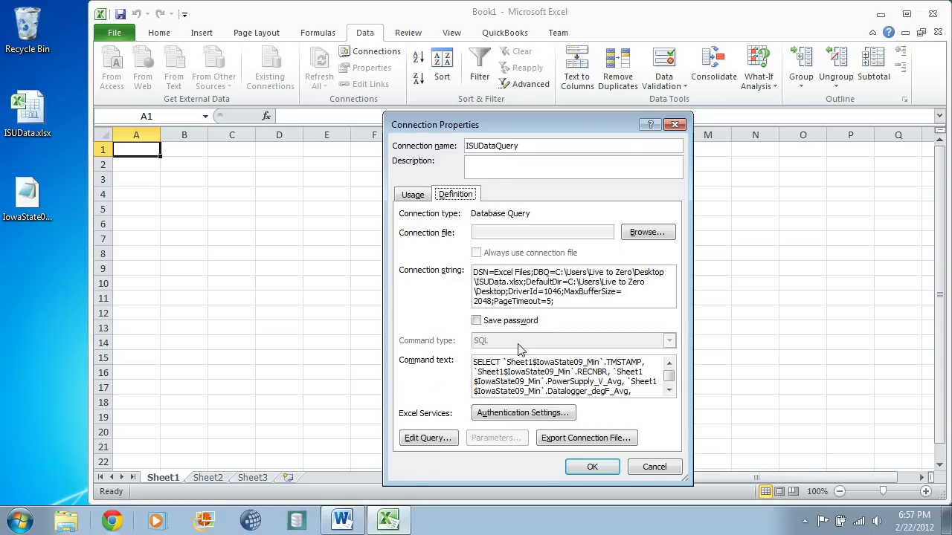
pyautogui.click(585, 439)
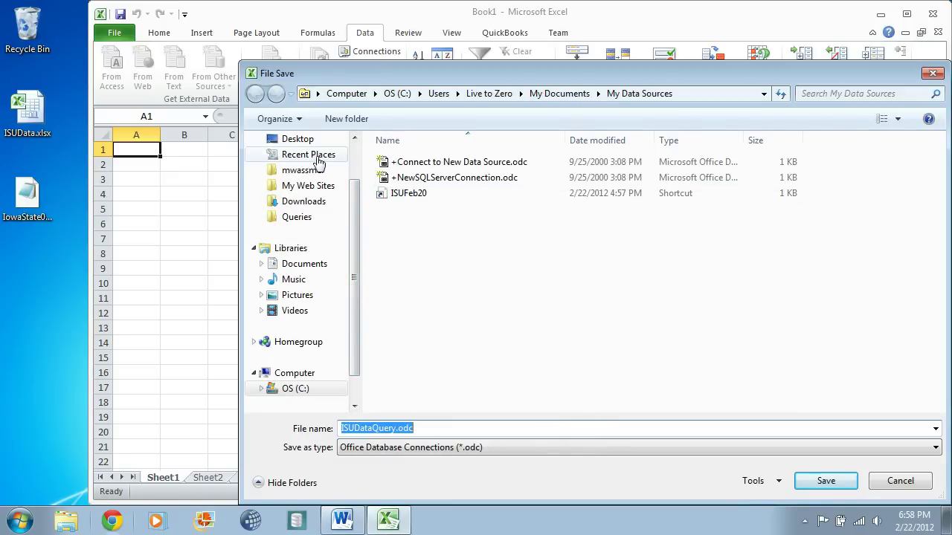
pyautogui.scroll(3, 335, 186)
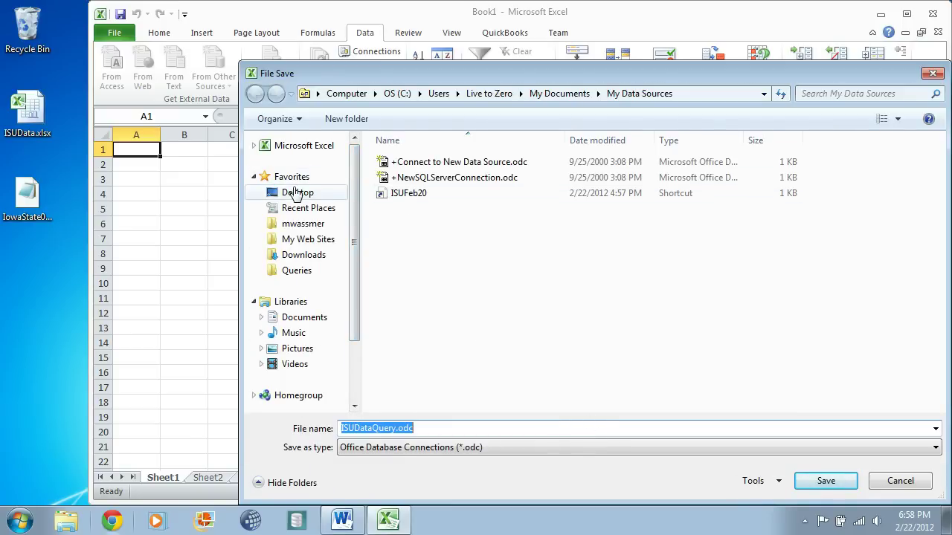
pyautogui.click(297, 193)
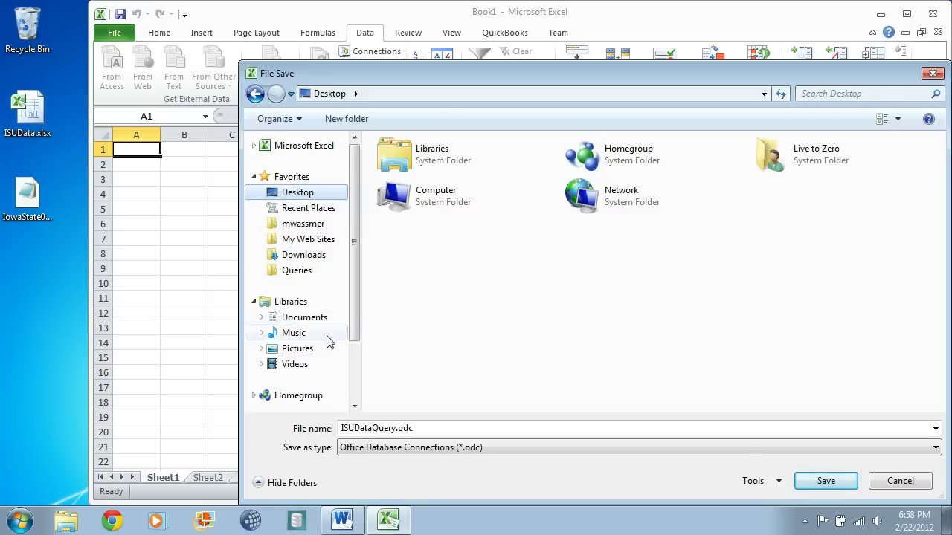
pyautogui.click(816, 478)
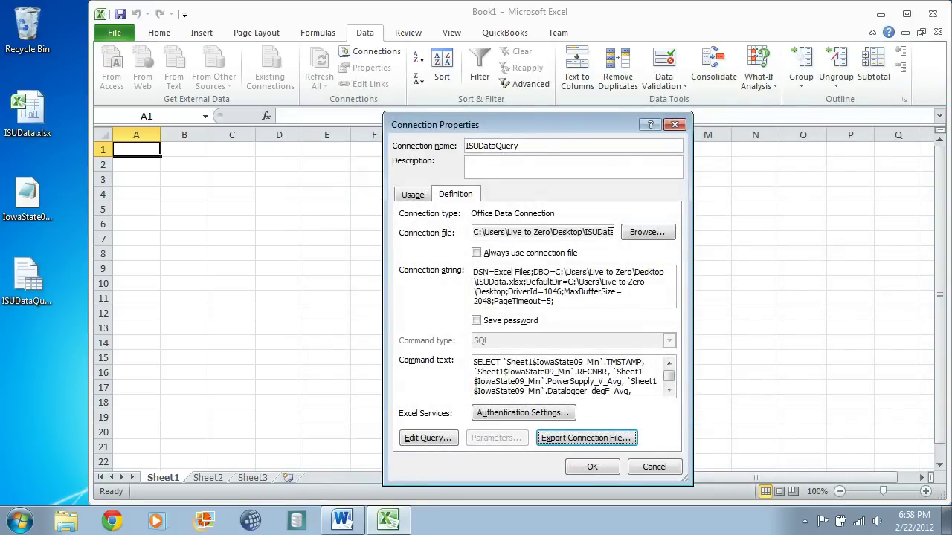
pyautogui.click(24, 284)
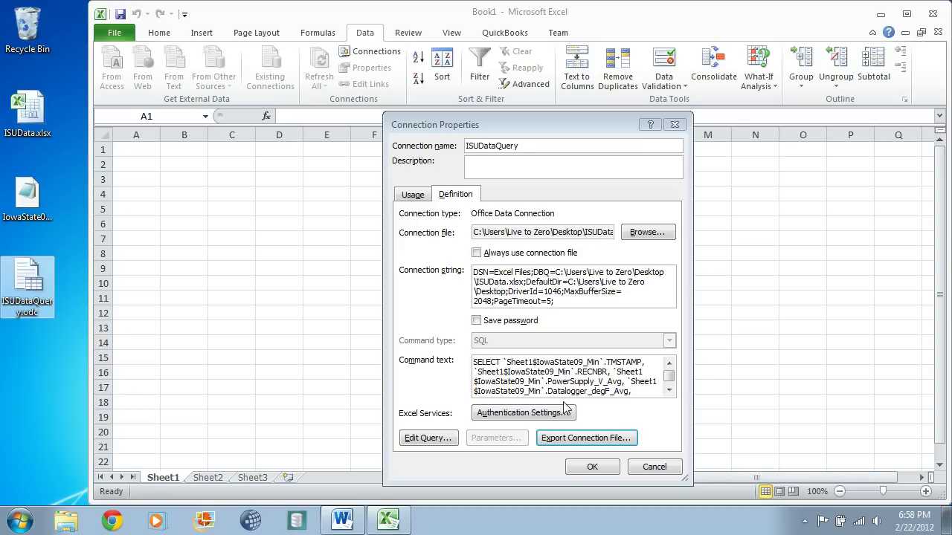
# - Accept the connection properties and import the query results as a table at $A$1
pyautogui.click(567, 440)
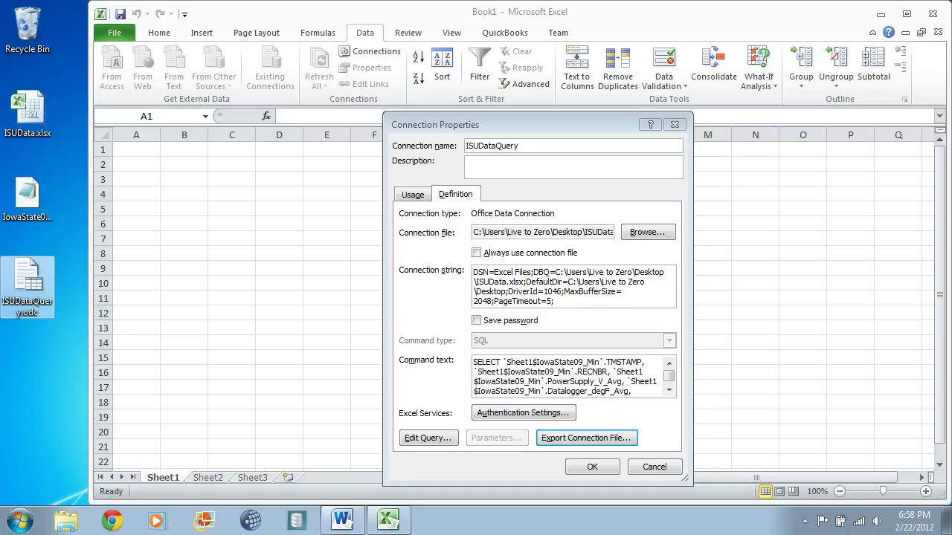
pyautogui.click(593, 466)
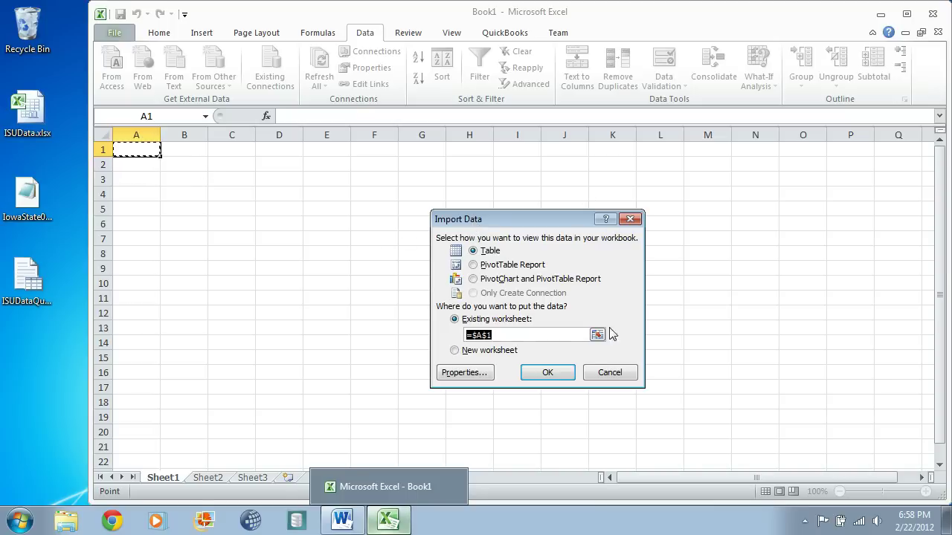
pyautogui.click(542, 374)
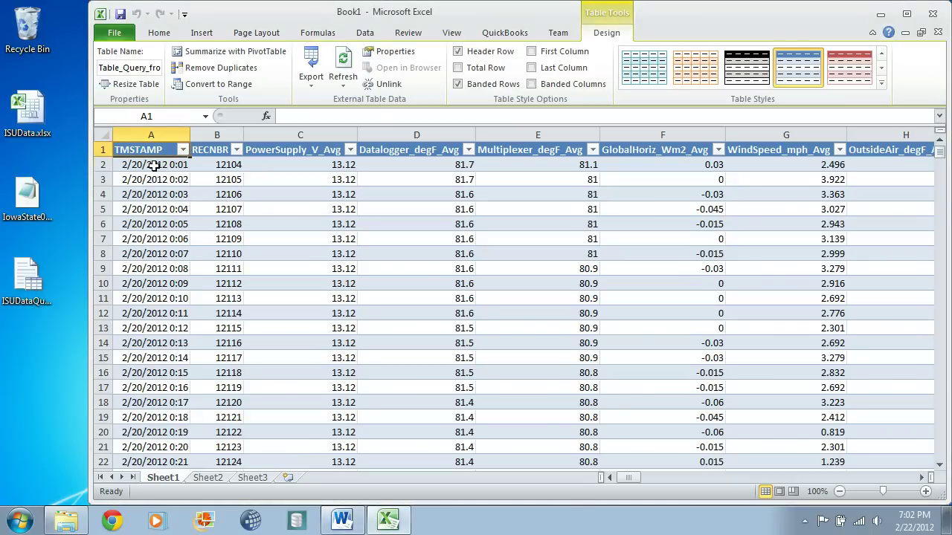
# - Check that the timestamp column runs 1440 rows from 2/20/2012 0:01
pyautogui.click(155, 165)
pyautogui.hotkey('ctrl', 'shift', 'Down')
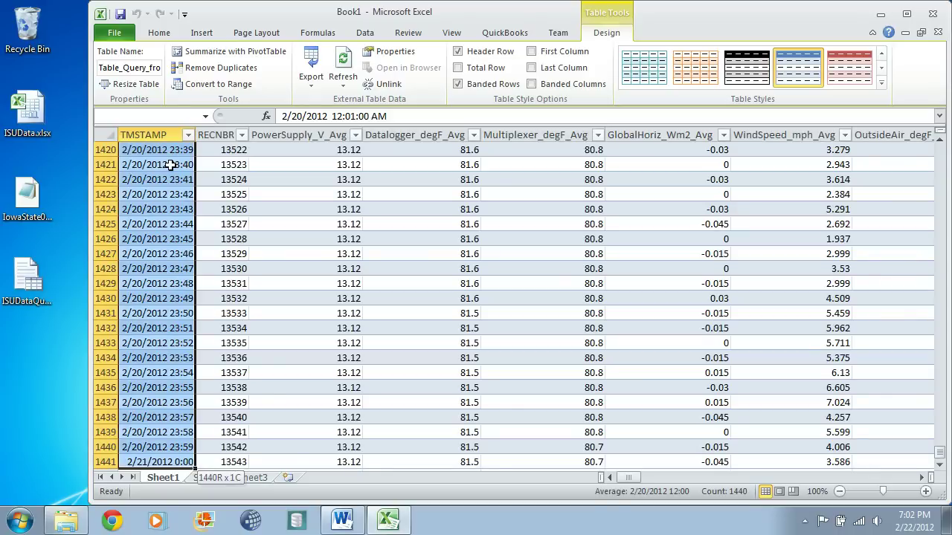
pyautogui.click(156, 298)
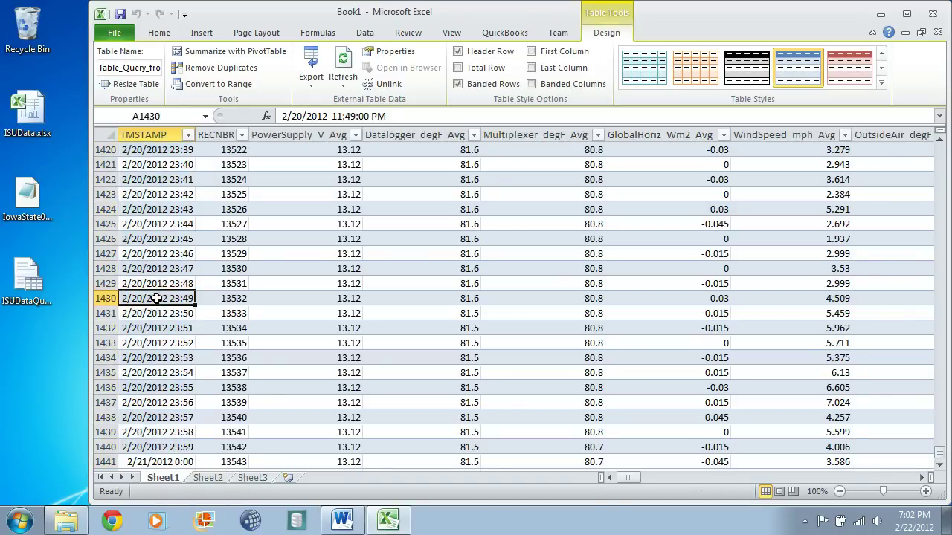
pyautogui.moveTo(939, 452); pyautogui.dragTo(932, 145)
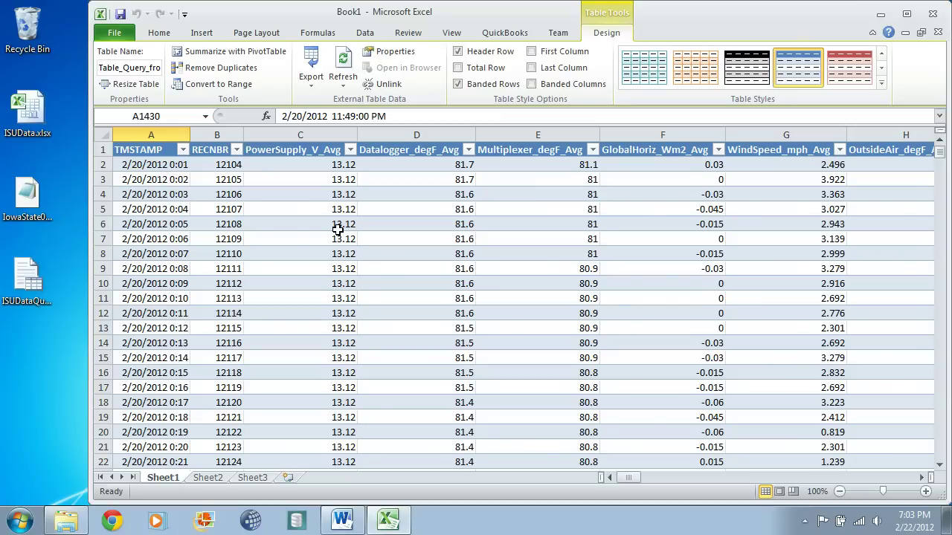
# - Edit the ISUDataQuery command text so its WHERE dates become 2012-02-15 and 2012-02-17
pyautogui.click(392, 56)
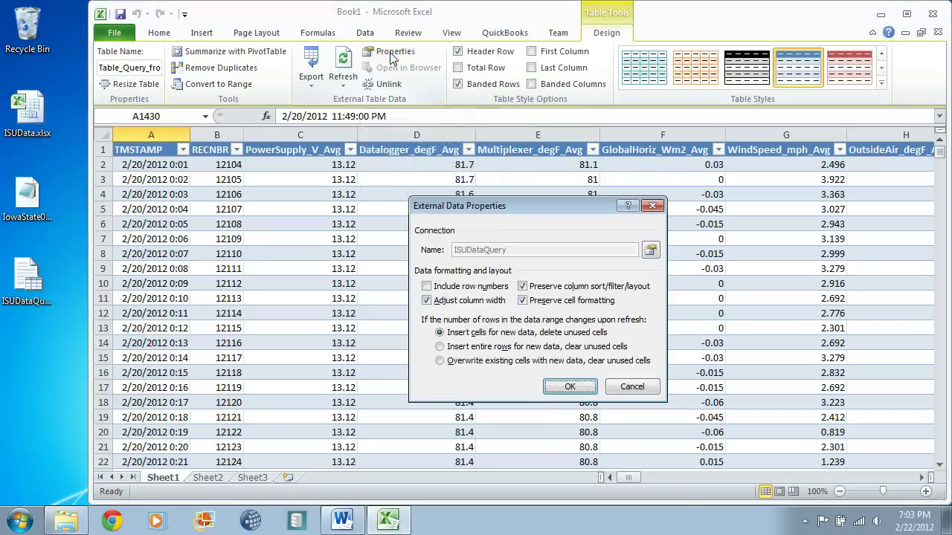
pyautogui.click(651, 251)
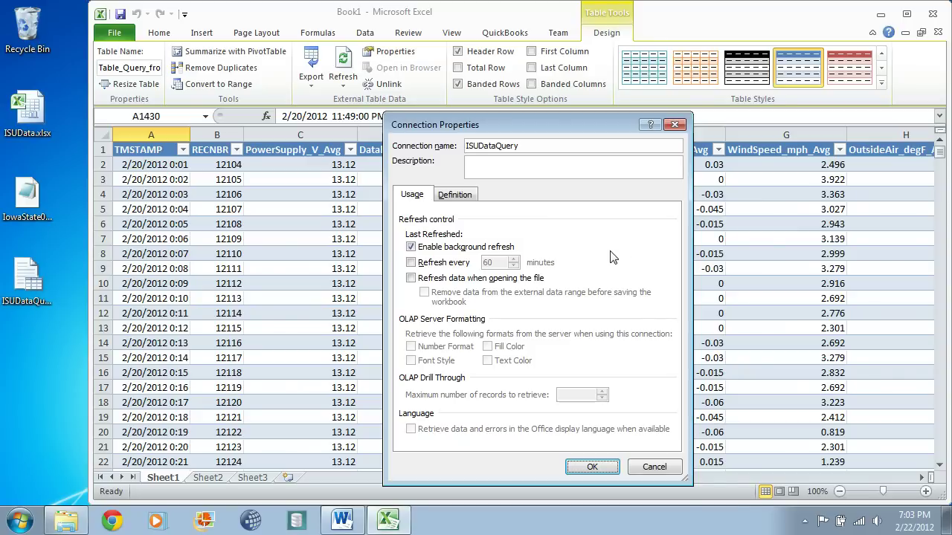
pyautogui.click(468, 194)
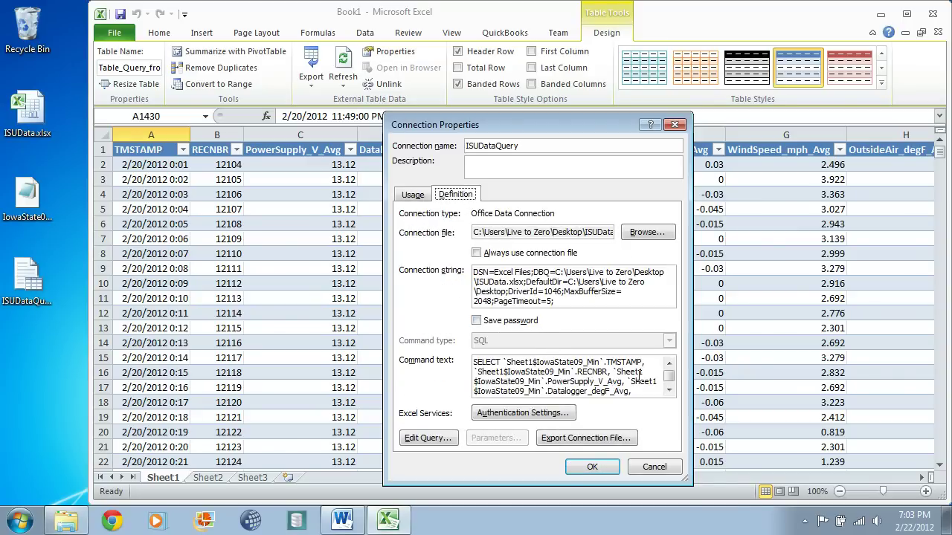
pyautogui.scroll(-5, 669, 376)
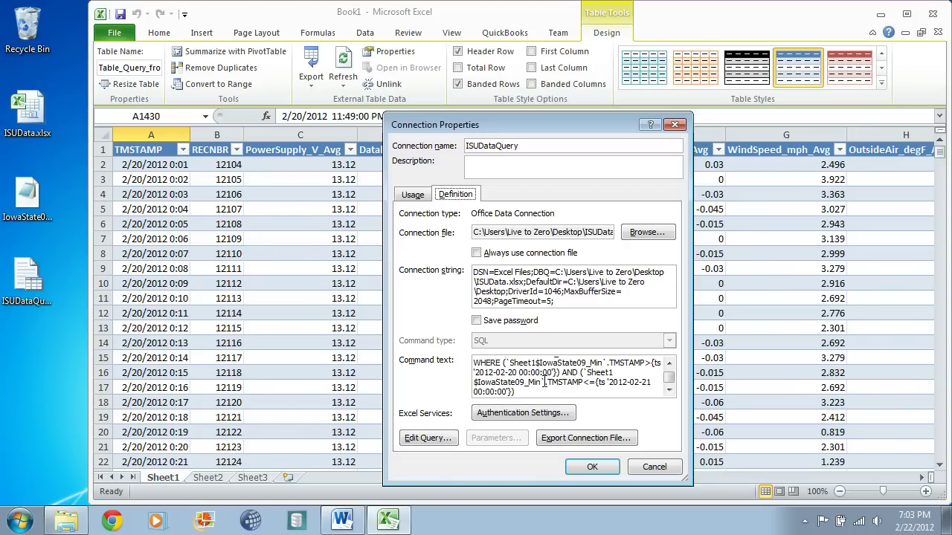
pyautogui.click(518, 372)
pyautogui.press('BackSpace')
pyautogui.press('BackSpace')
pyautogui.write('15')
pyautogui.press('BackSpace')
pyautogui.press('BackSpace')
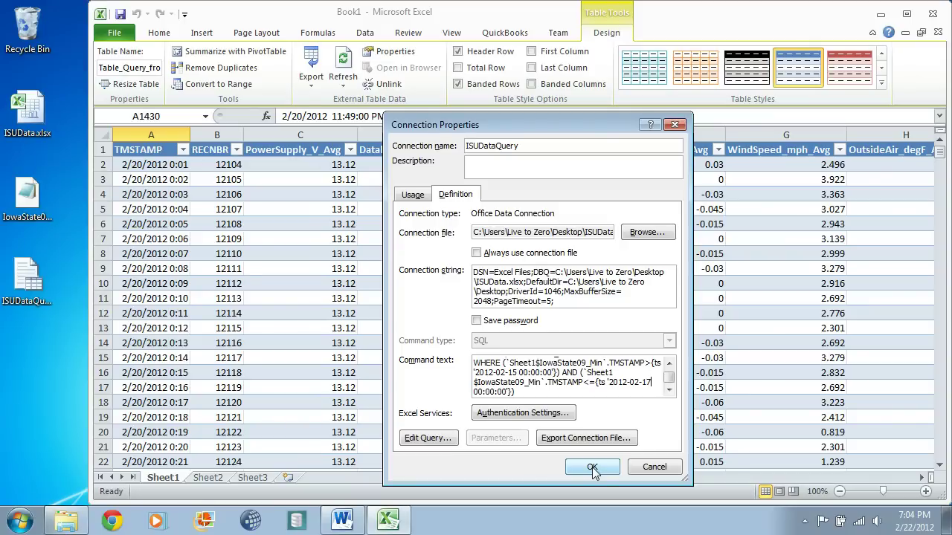
# - Apply the edited query, accept unlinking from the .odc file, and refresh the table to Feb 15–17 readings
pyautogui.click(593, 468)
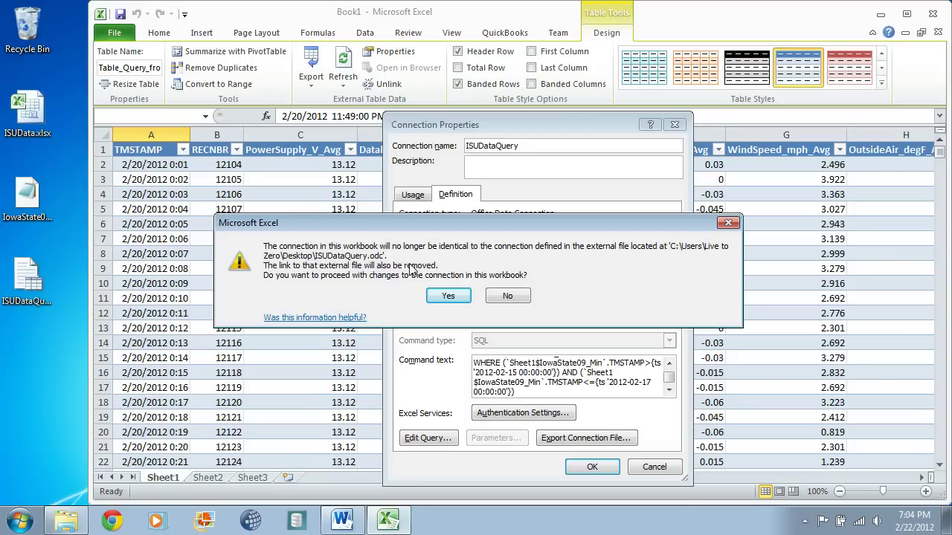
pyautogui.click(462, 297)
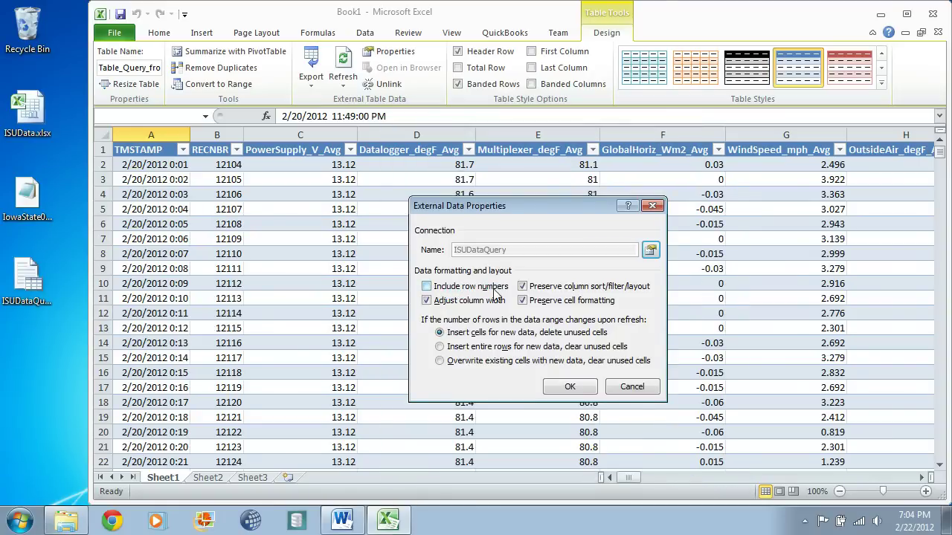
pyautogui.click(571, 386)
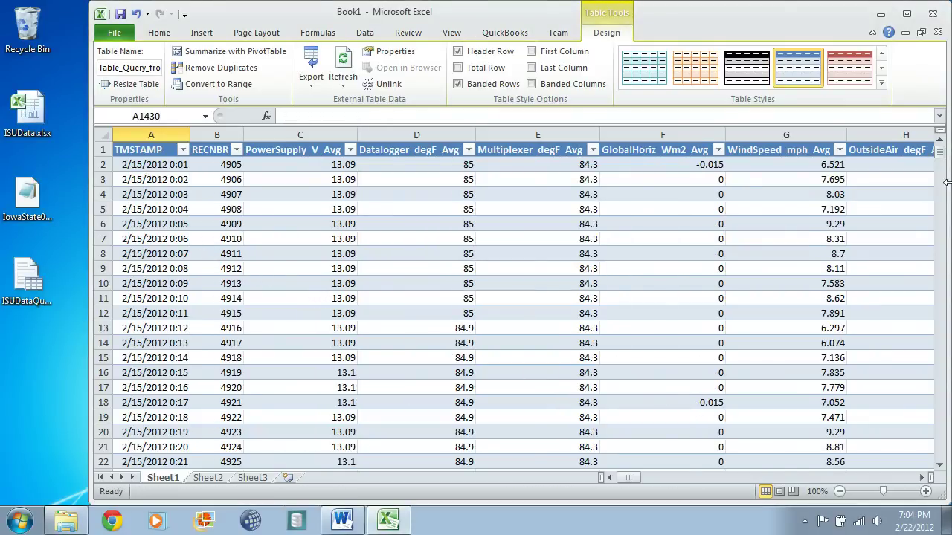
pyautogui.moveTo(939, 152); pyautogui.dragTo(949, 476)
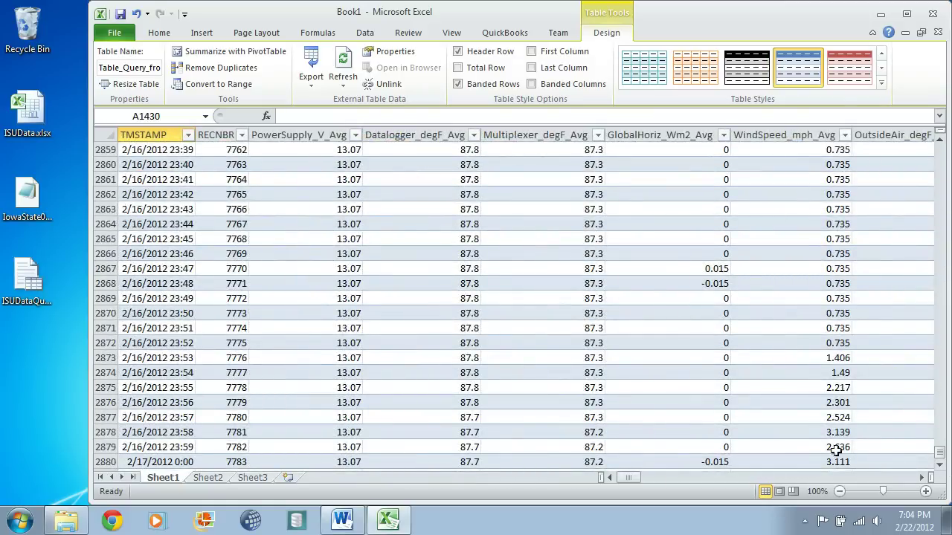
pyautogui.moveTo(942, 452); pyautogui.dragTo(940, 142)
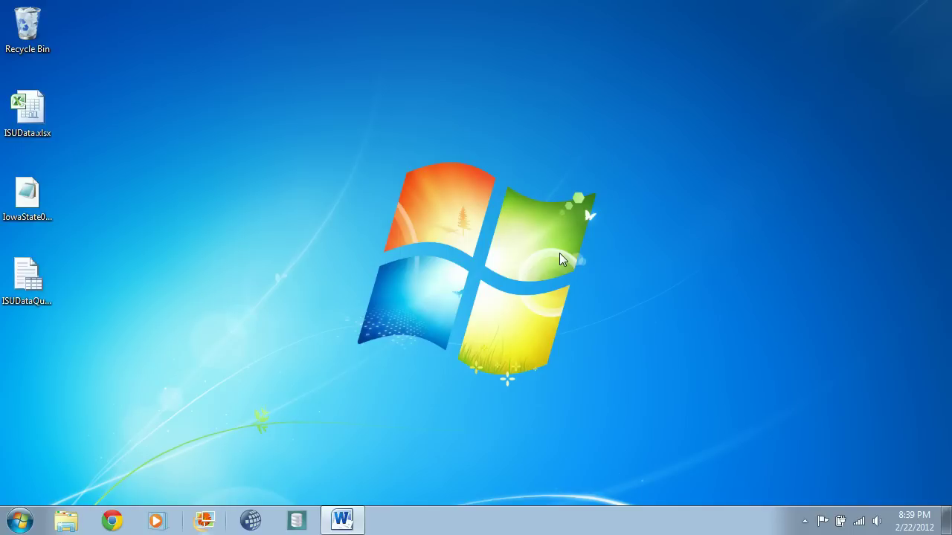
pyautogui.click(26, 278)
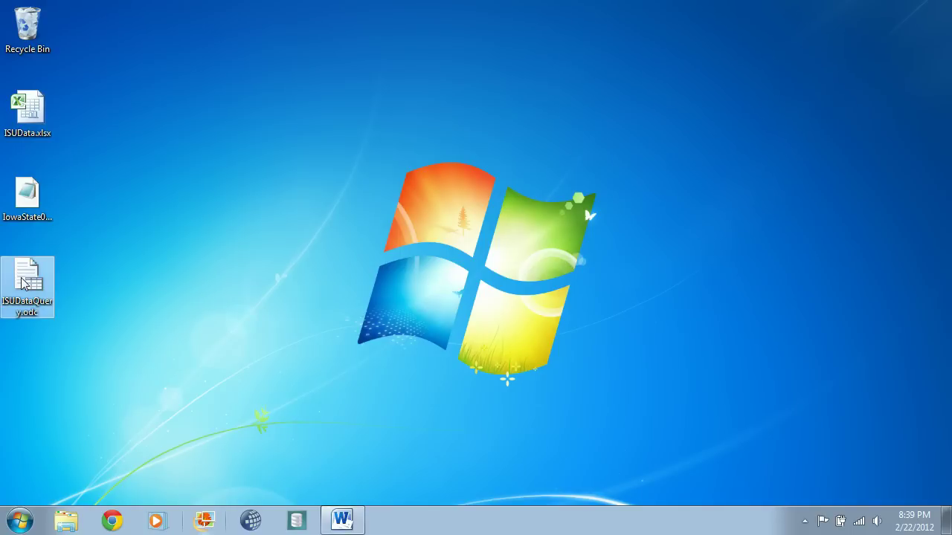